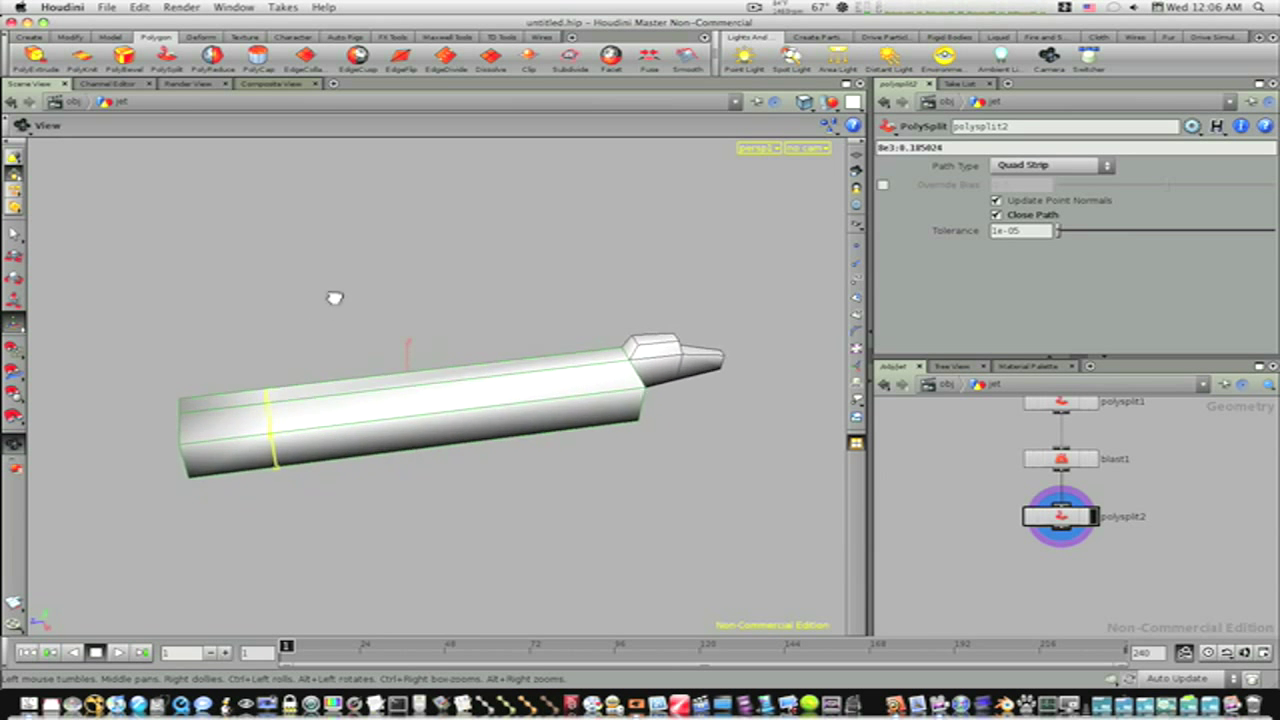
- Finish the edge loop split near the fuselage's rear and switch the geometry selection to primitives
key(Return)
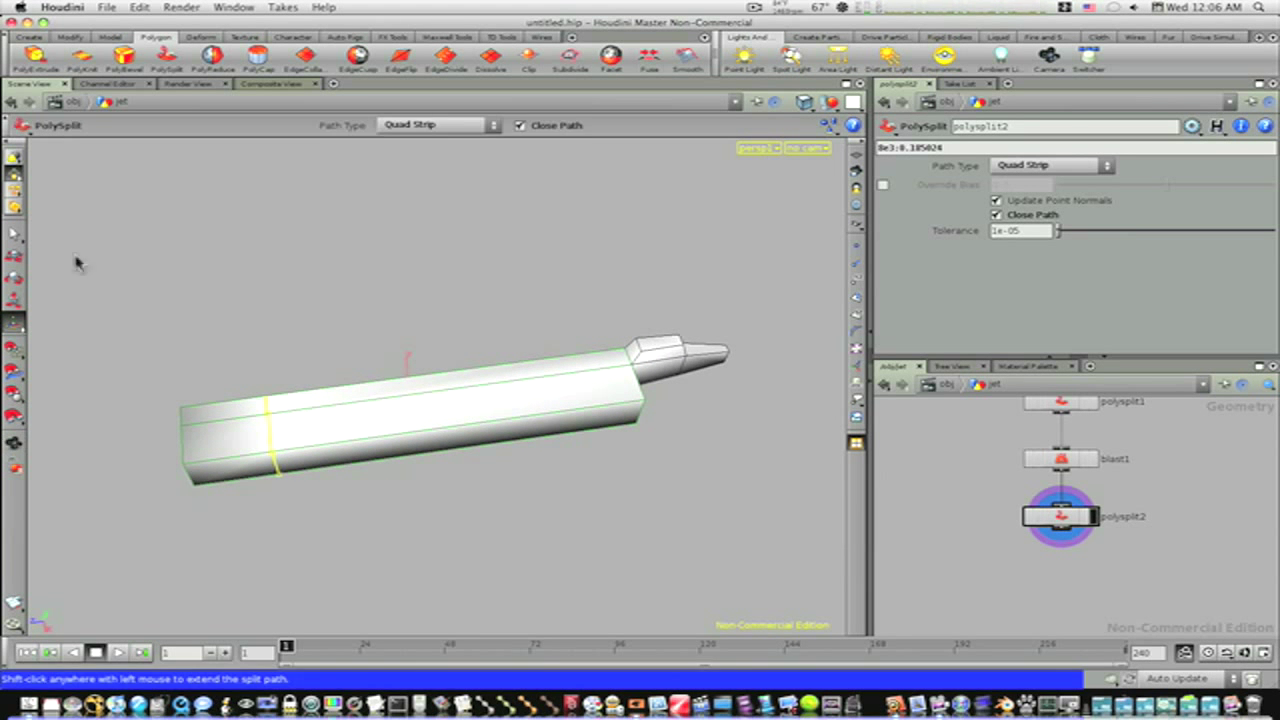
click(14, 233)
right_click(17, 178)
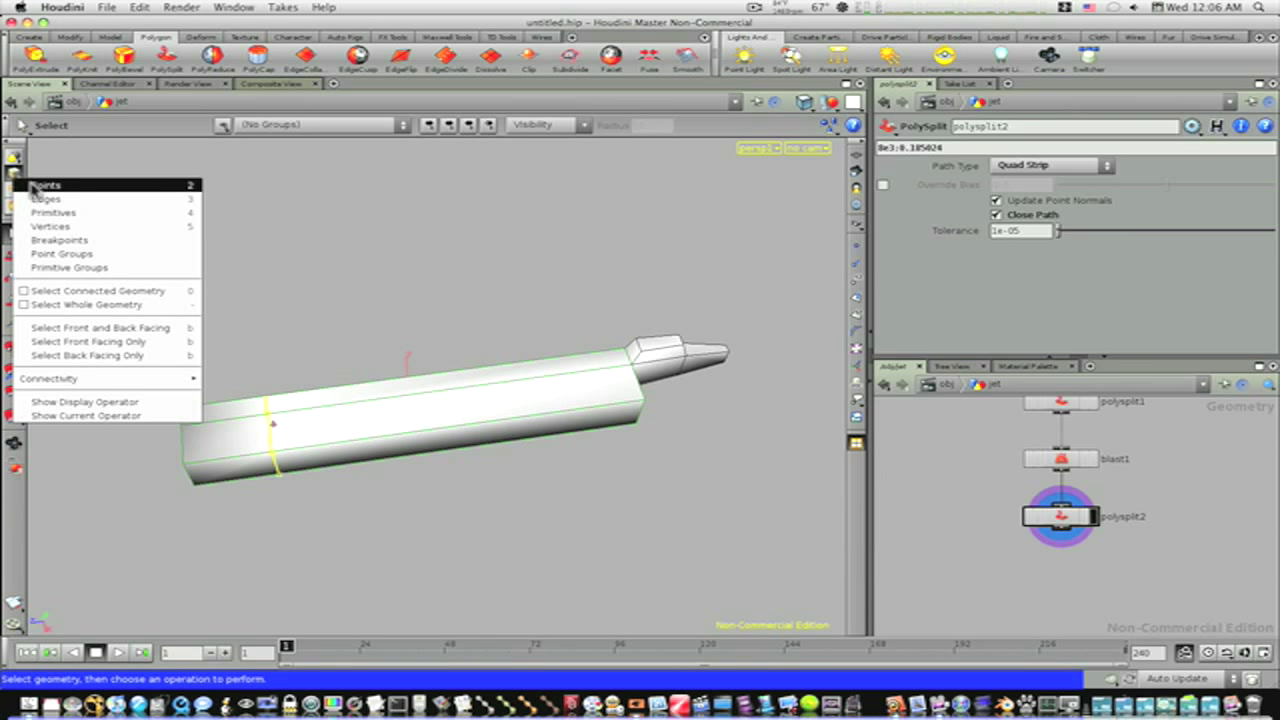
click(40, 211)
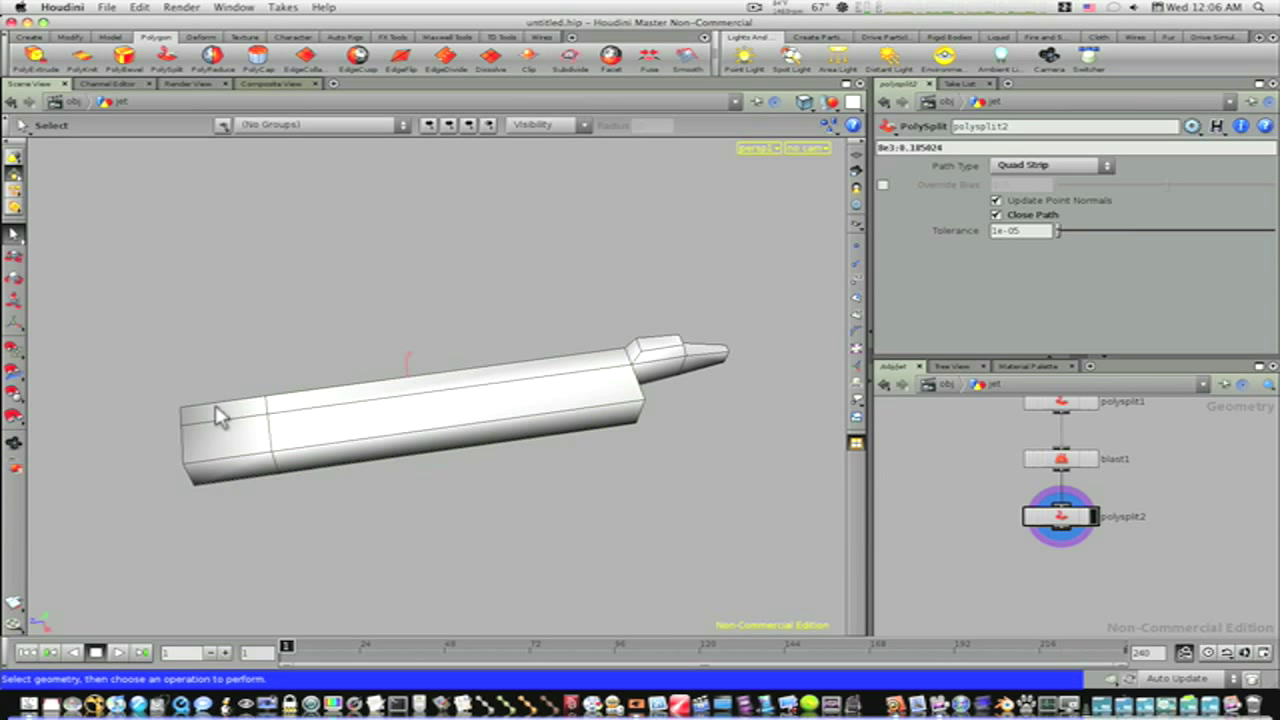
- PolyExtrude the top rear fuselage face into a swept, tapered tail fin, moved about 0.43 in X and 0.44 in Z, scaled about 0.56 by 0.38
scroll(340, 414, up, 5)
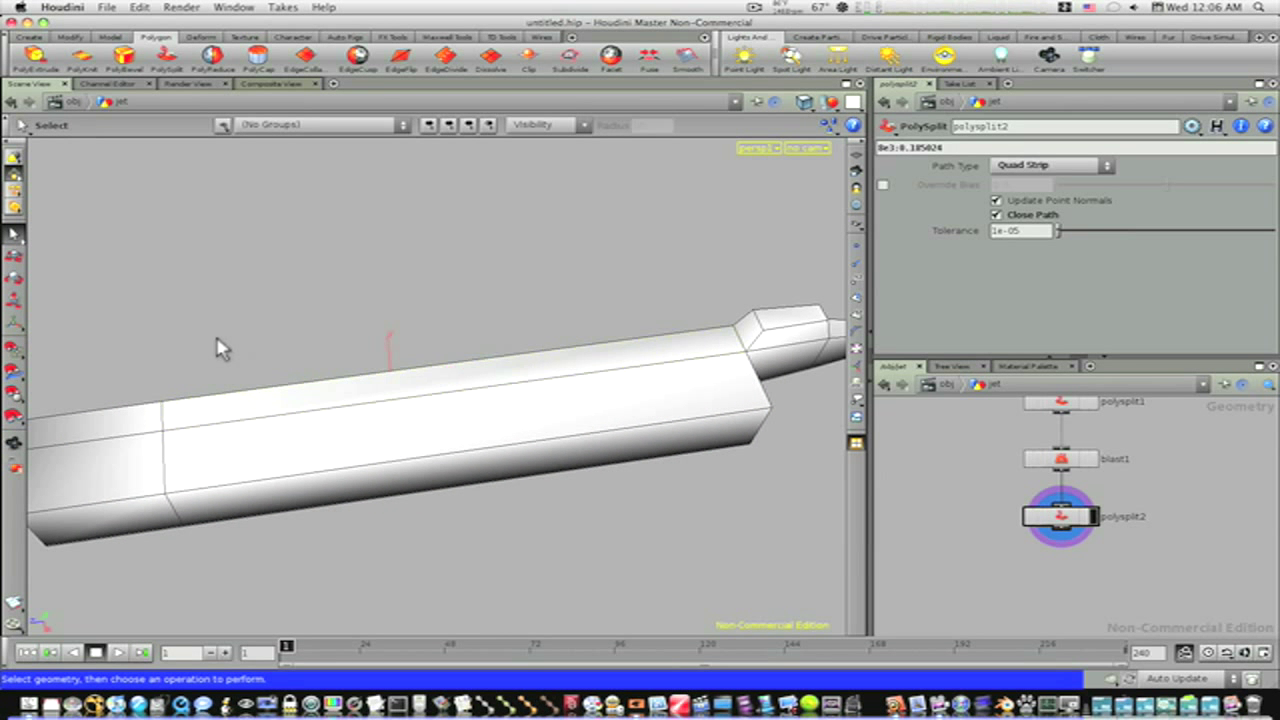
middle_drag(209, 334, 449, 311)
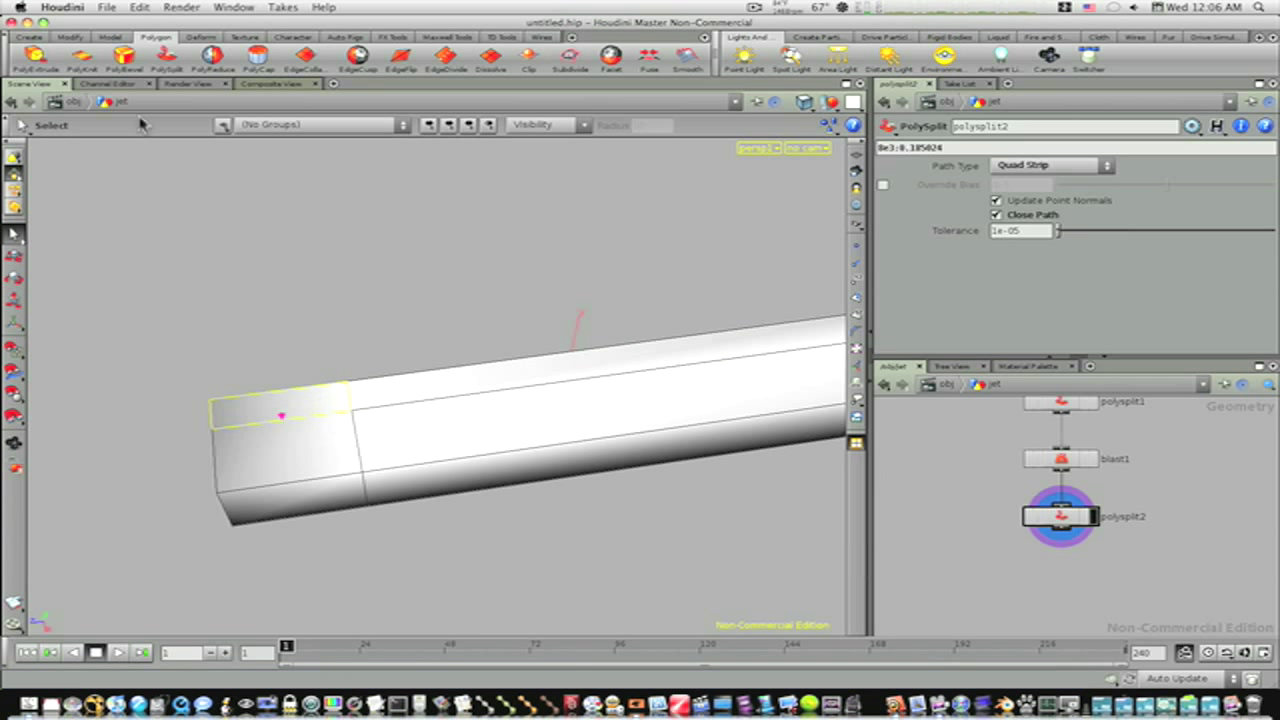
click(35, 57)
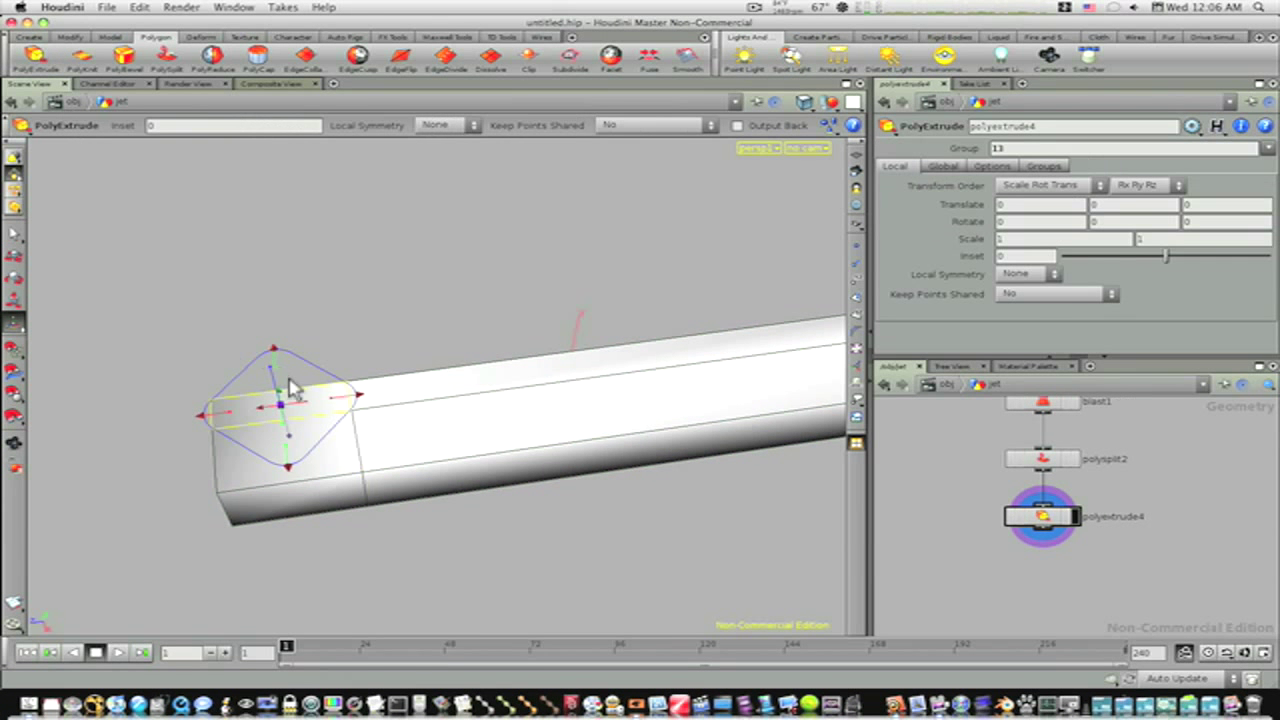
drag(327, 459, 360, 423)
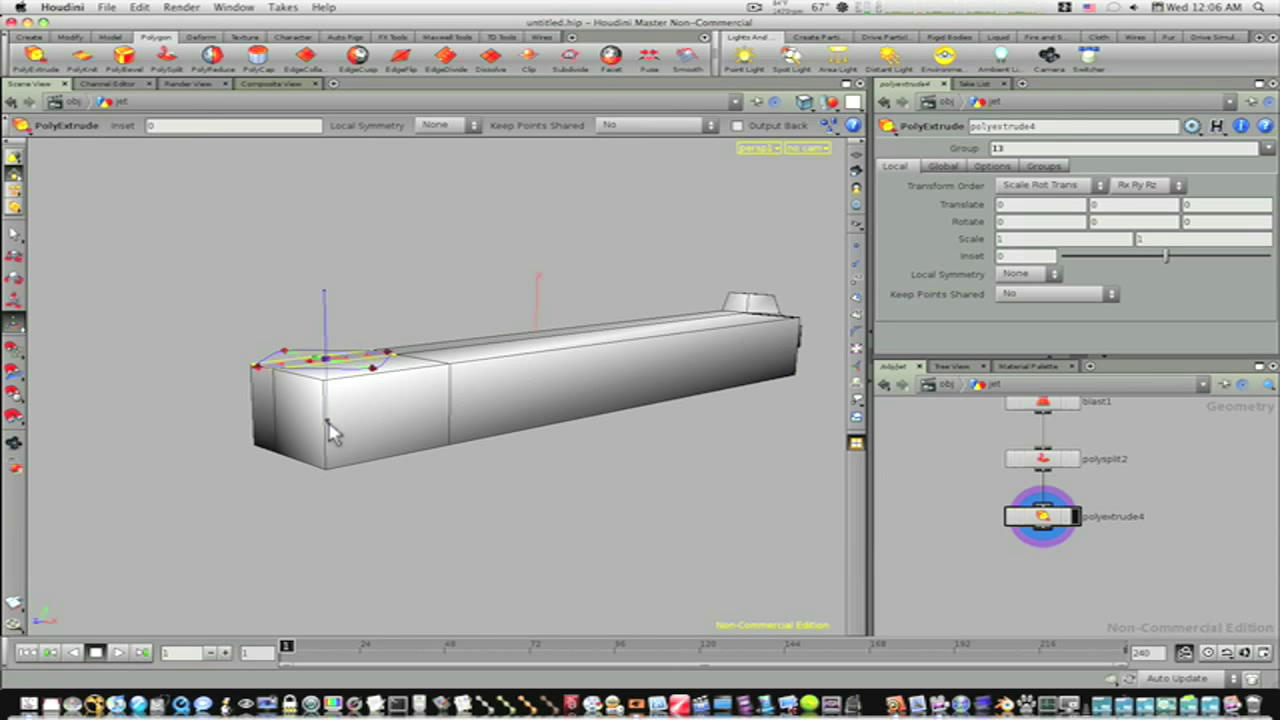
drag(330, 428, 338, 385)
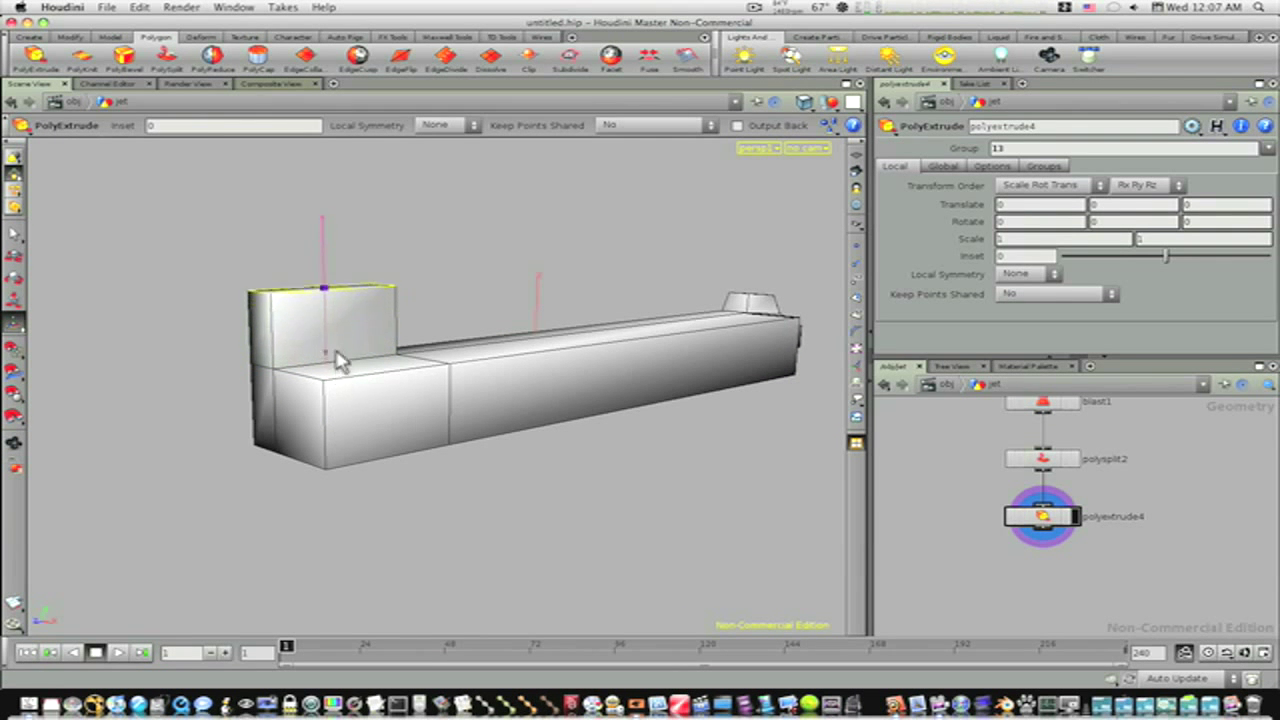
drag(338, 326, 144, 460)
drag(295, 458, 148, 457)
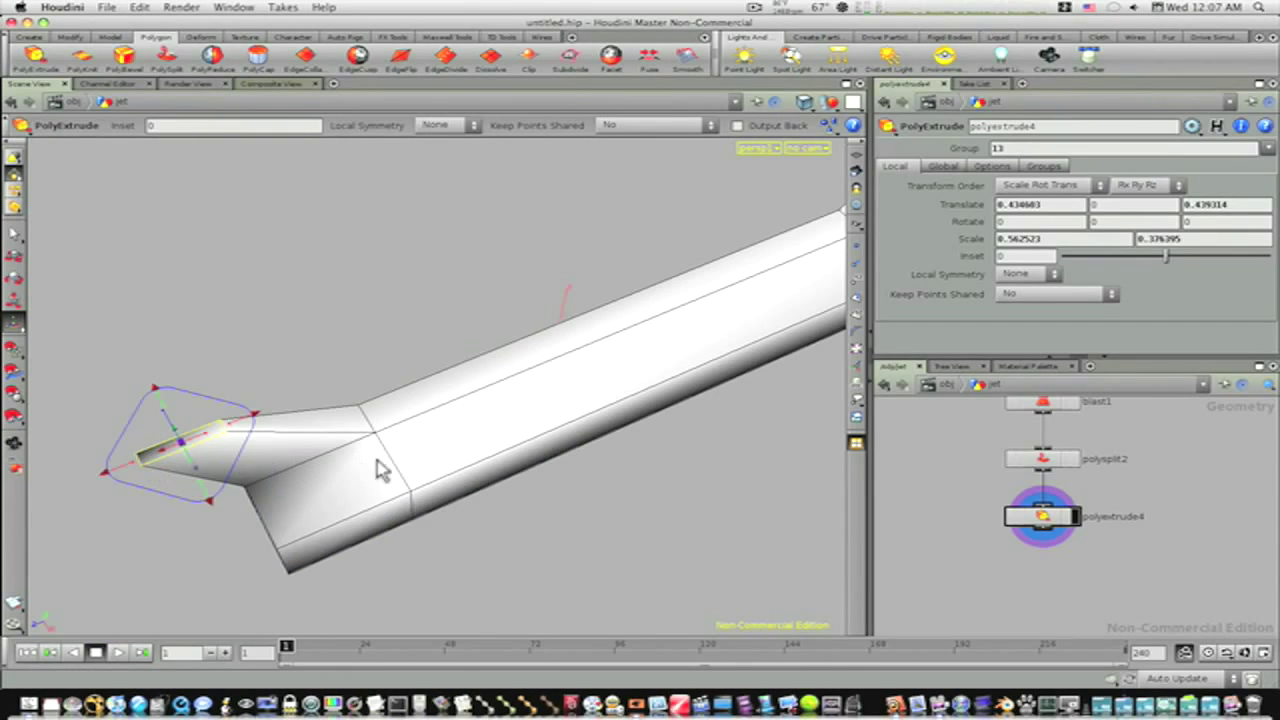
- Delete the tail fin's inner side face along the open centre of the half model
key(space)
right_drag(453, 456, 272, 439)
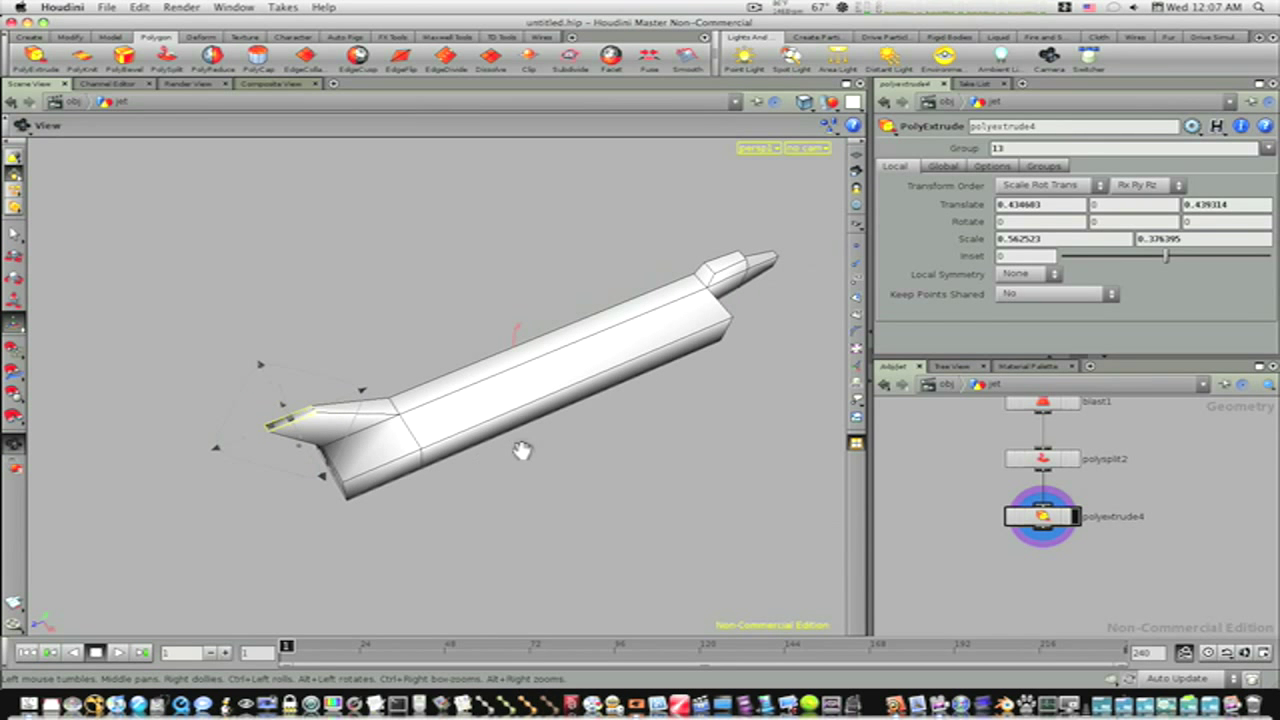
drag(522, 450, 109, 341)
key(s)
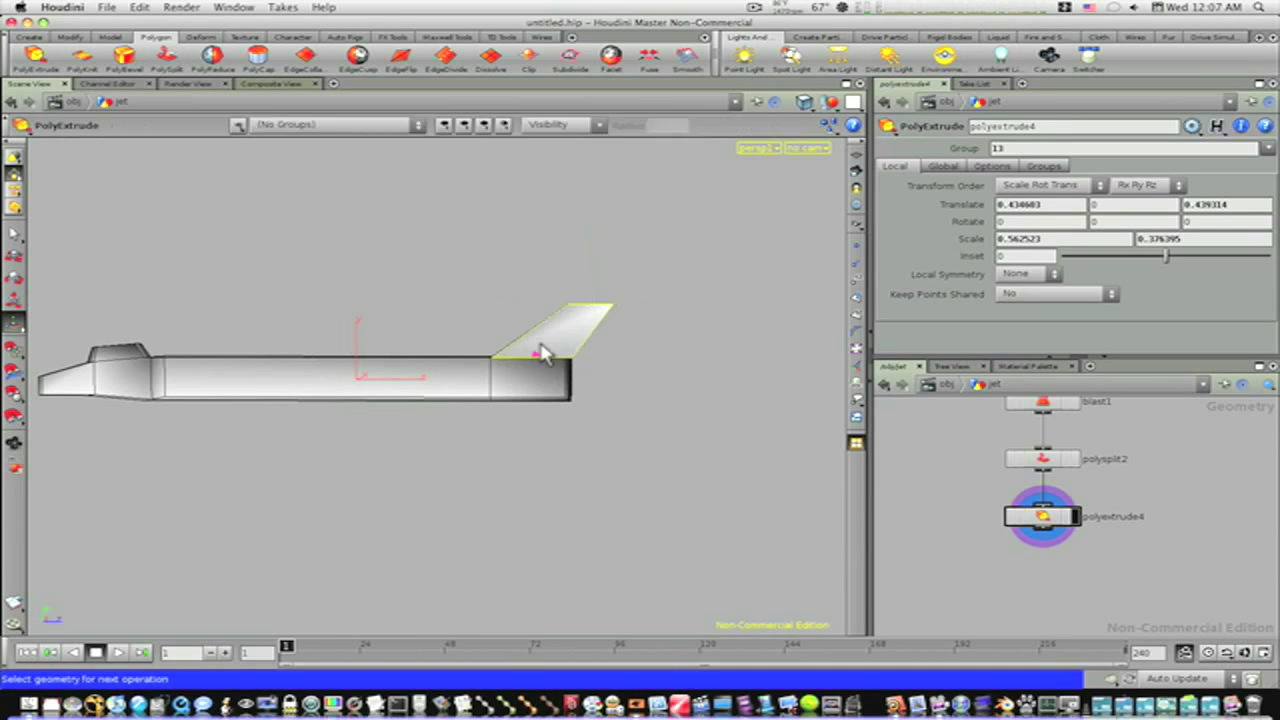
key(space)
drag(622, 380, 627, 411)
key(Return)
key(Delete)
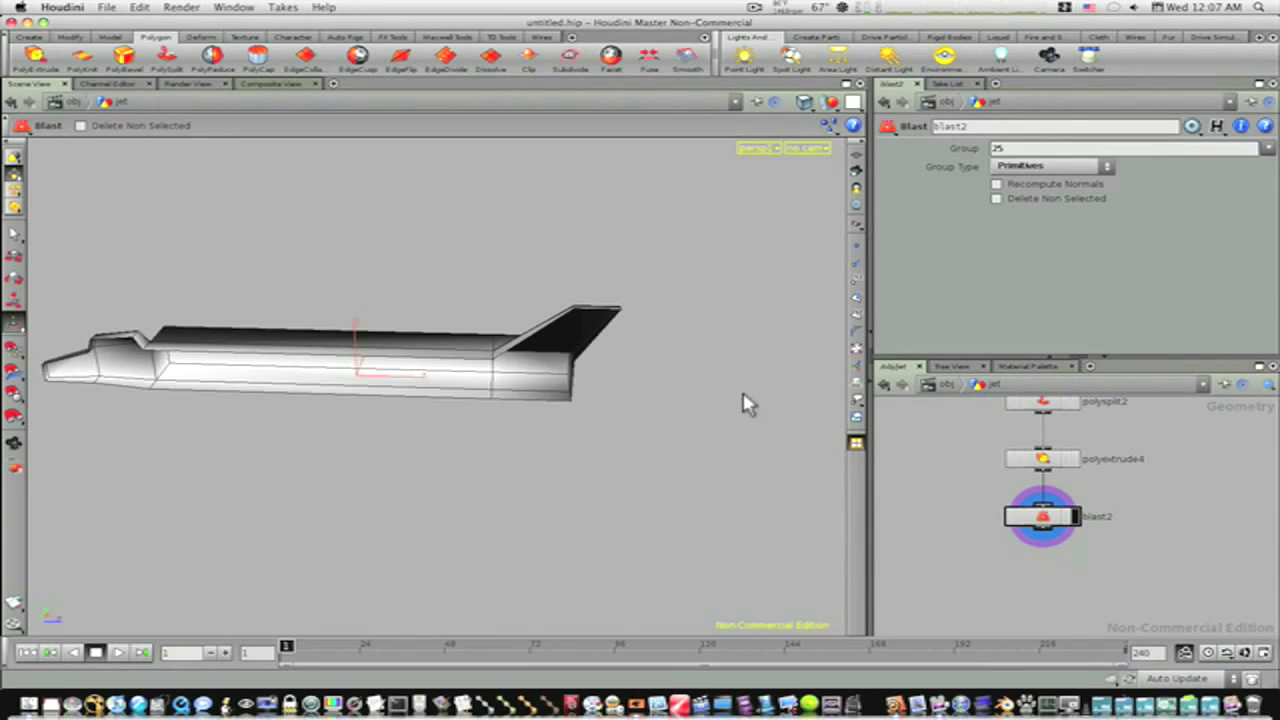
- PolyExtrude the front-facing side face beside the nose slightly forward and scale it down to form the engine intake
drag(683, 340, 503, 420)
key(Return)
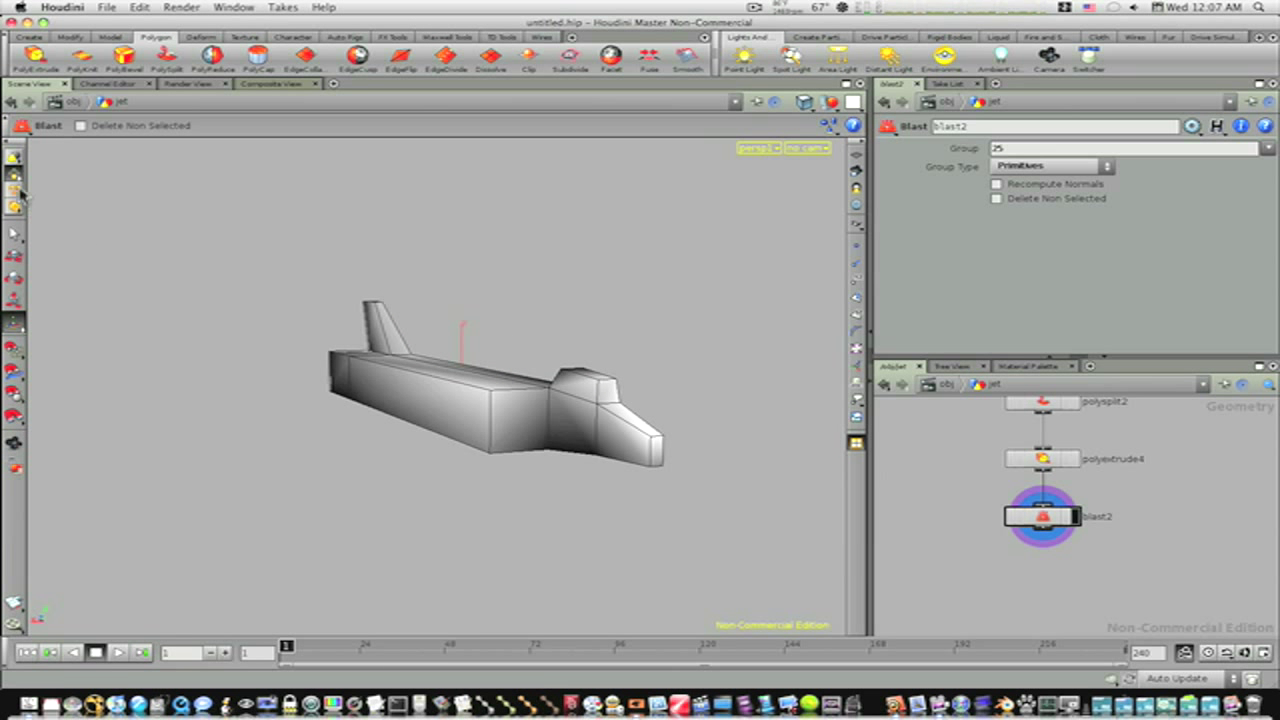
click(14, 235)
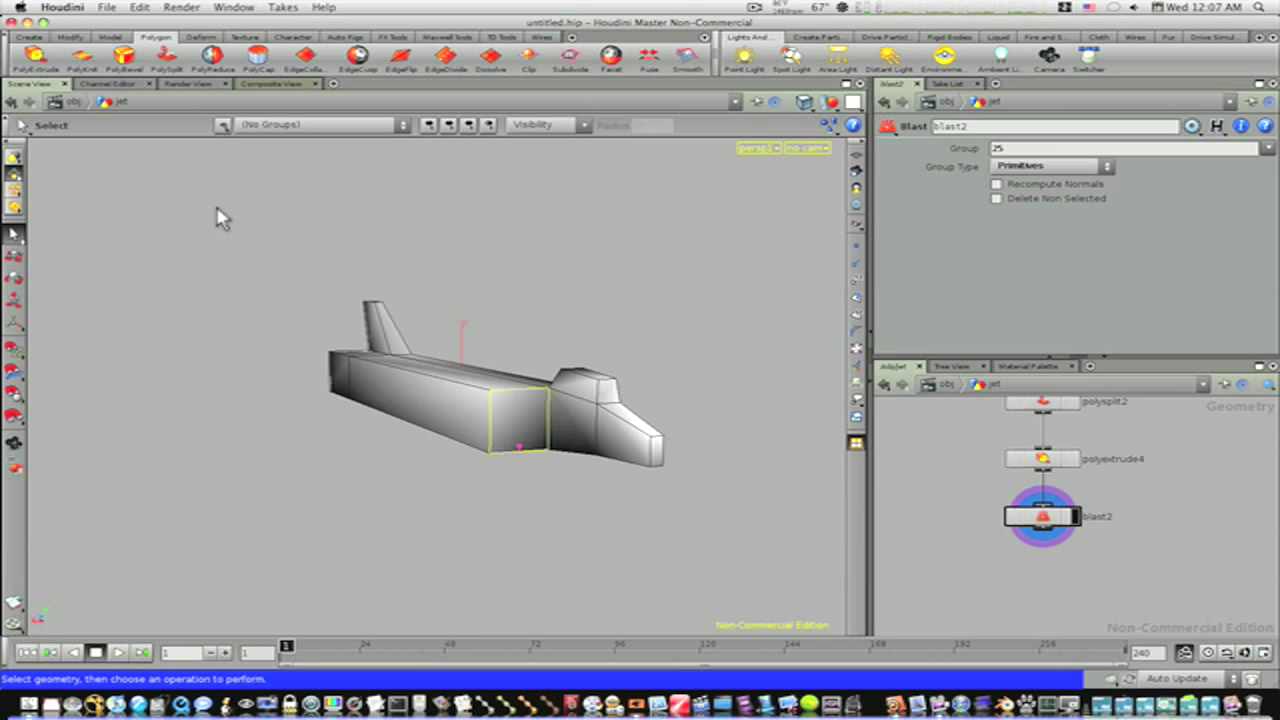
click(36, 60)
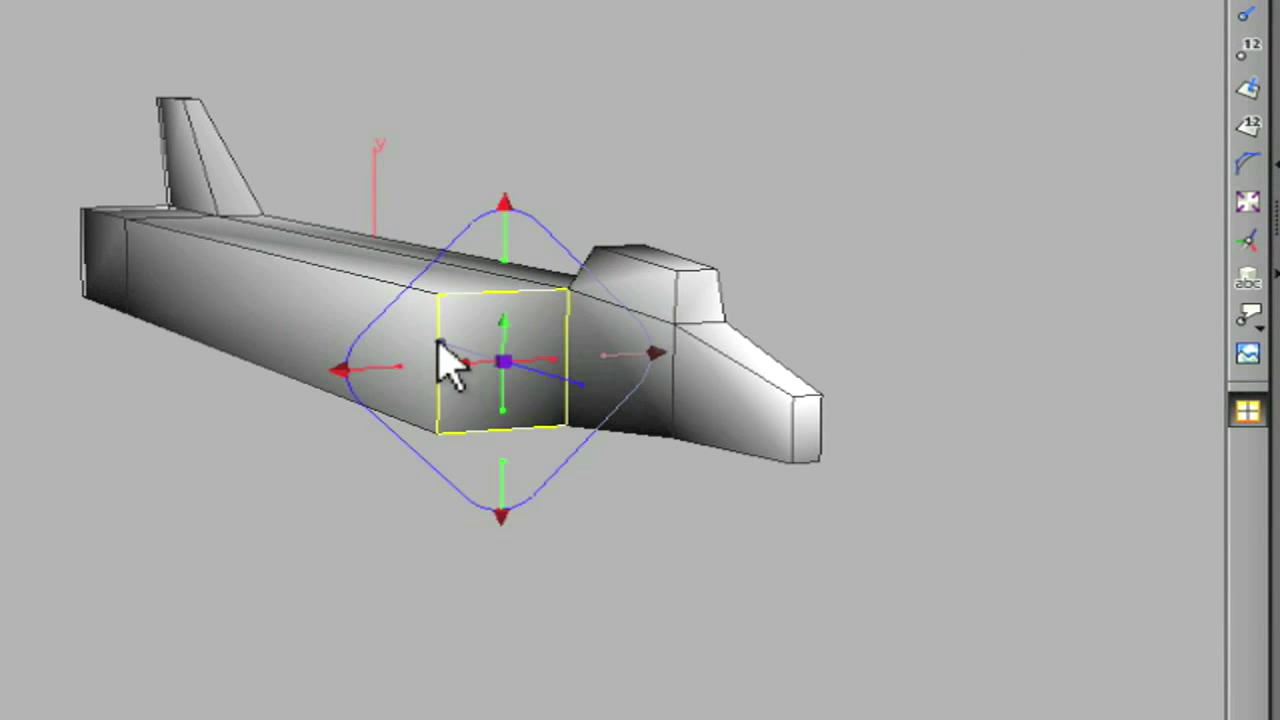
drag(437, 340, 464, 355)
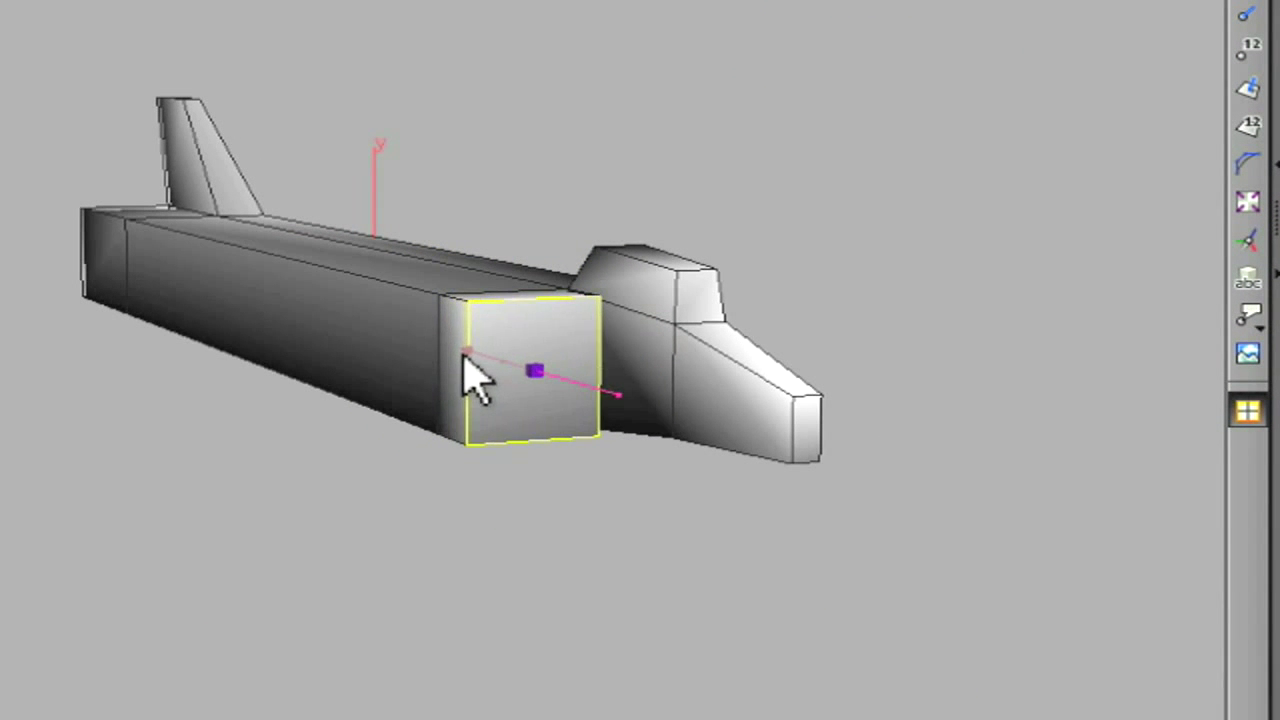
drag(531, 273, 518, 323)
drag(432, 379, 447, 377)
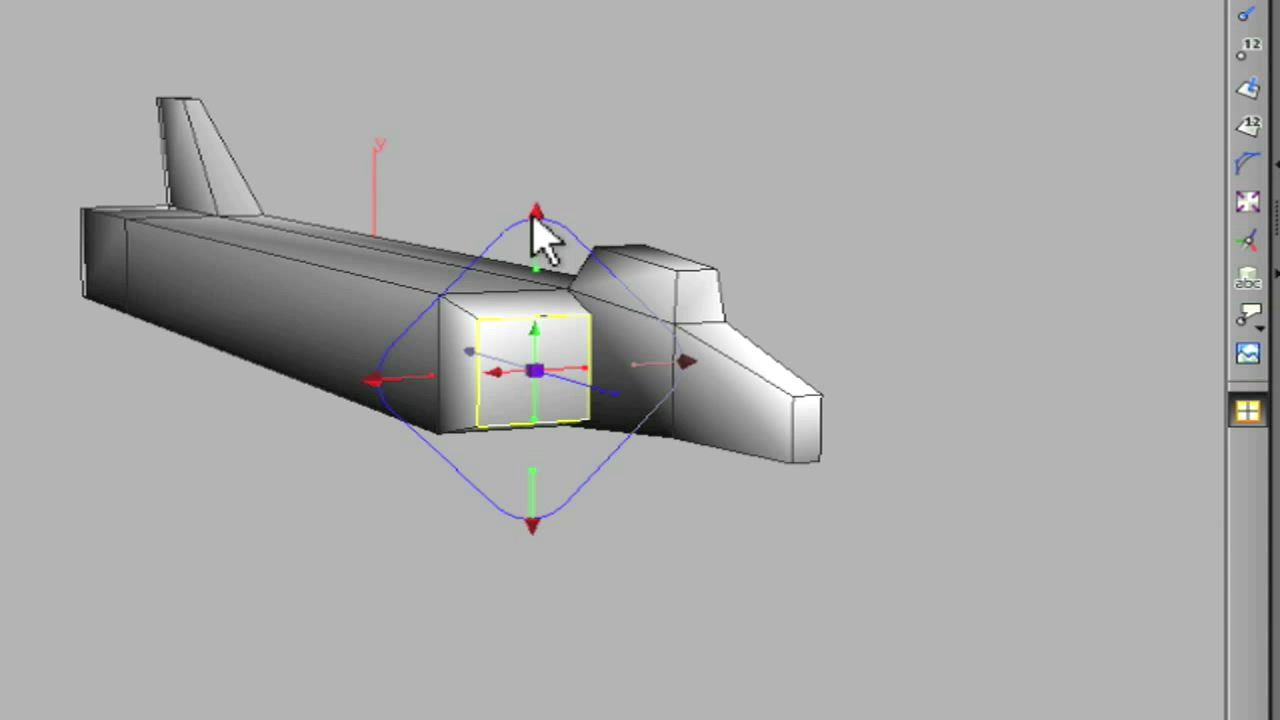
- Add a slightly inset extrusion to the intake's front face, then extrude that face about 1.53 into the fuselage
drag(535, 213, 530, 229)
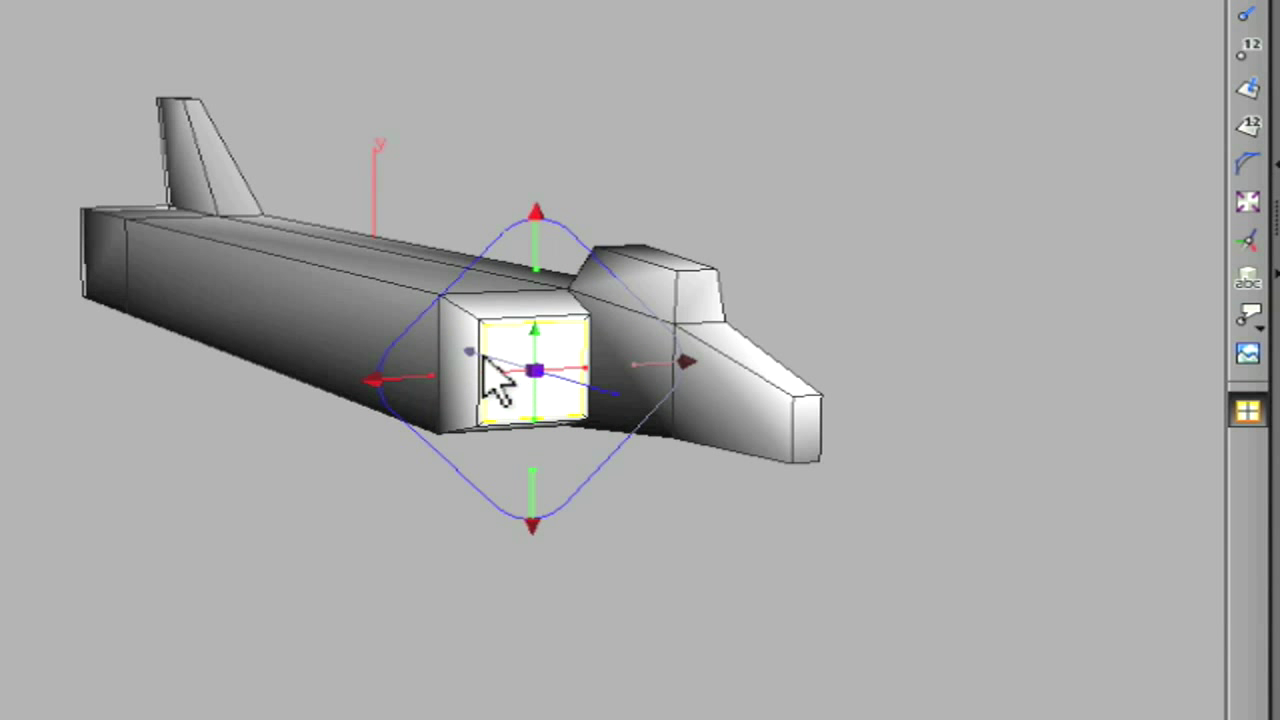
drag(468, 350, 265, 272)
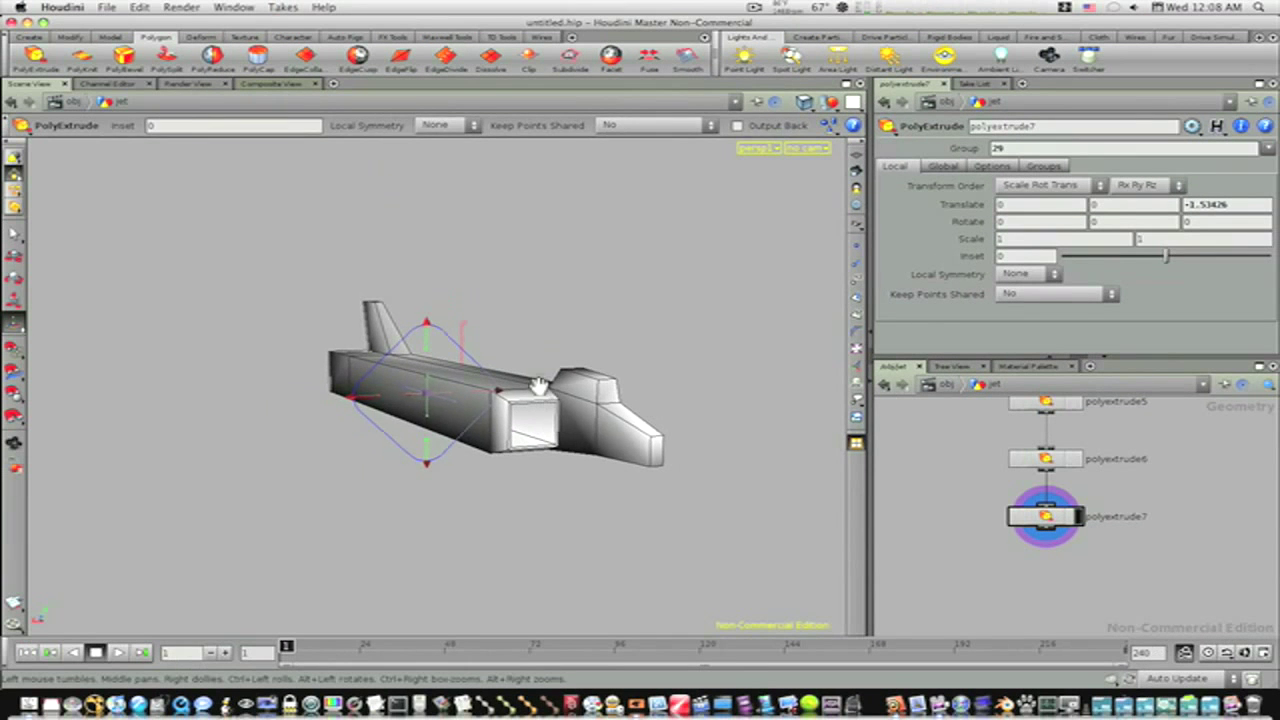
- PolyExtrude the two outer side faces of the fuselage about 0.15 outward and shift them about 0.06 down
alt+drag(580, 270, 394, 244)
drag(475, 368, 295, 373)
drag(563, 344, 480, 362)
drag(617, 343, 480, 318)
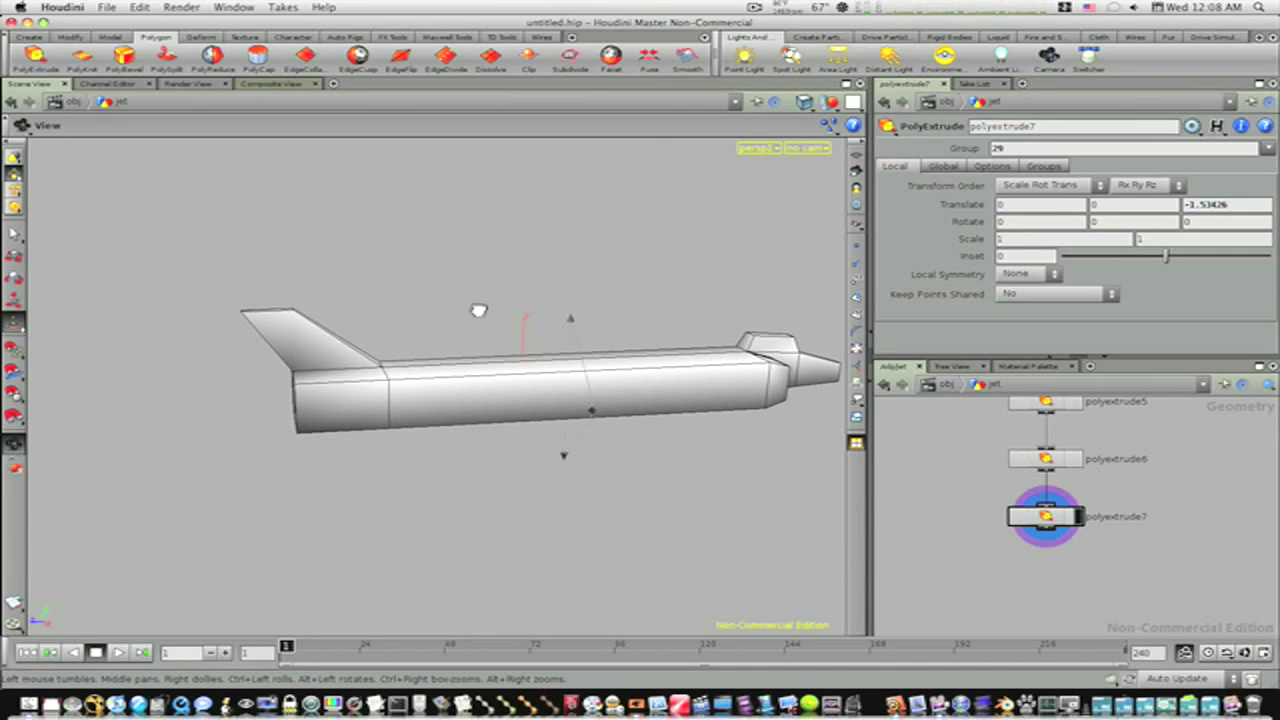
key(Return)
click(24, 236)
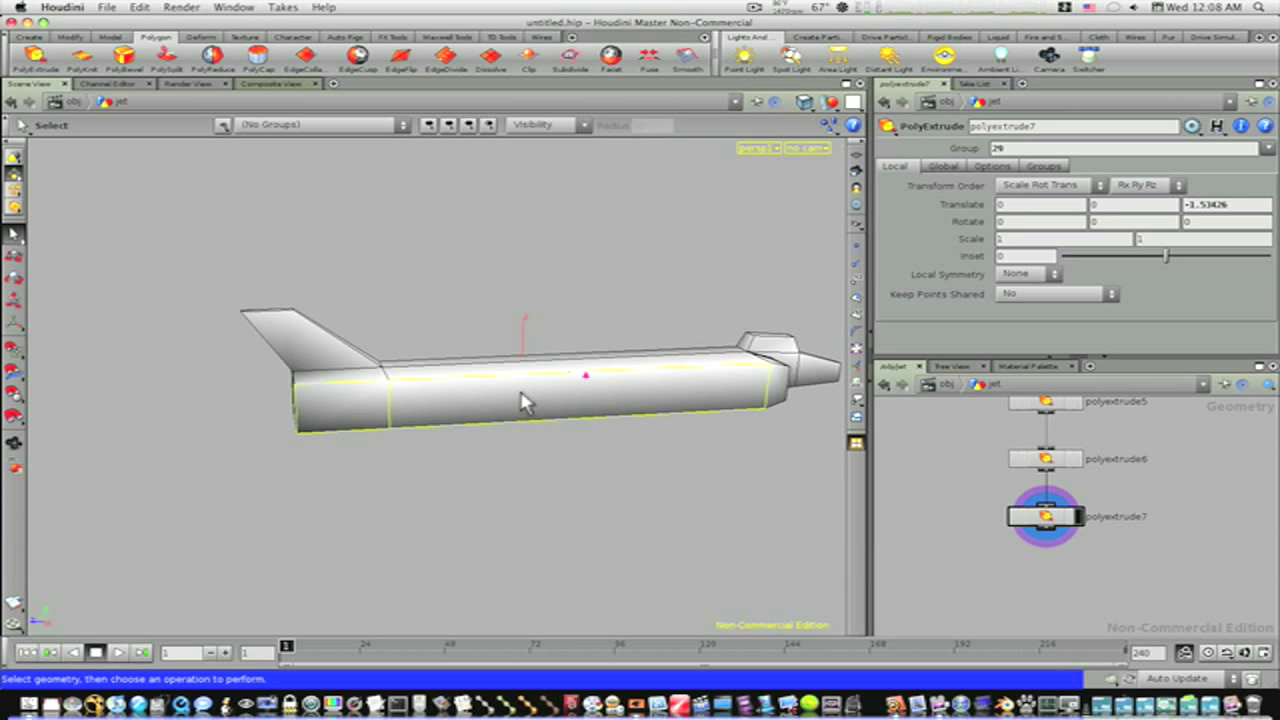
click(36, 58)
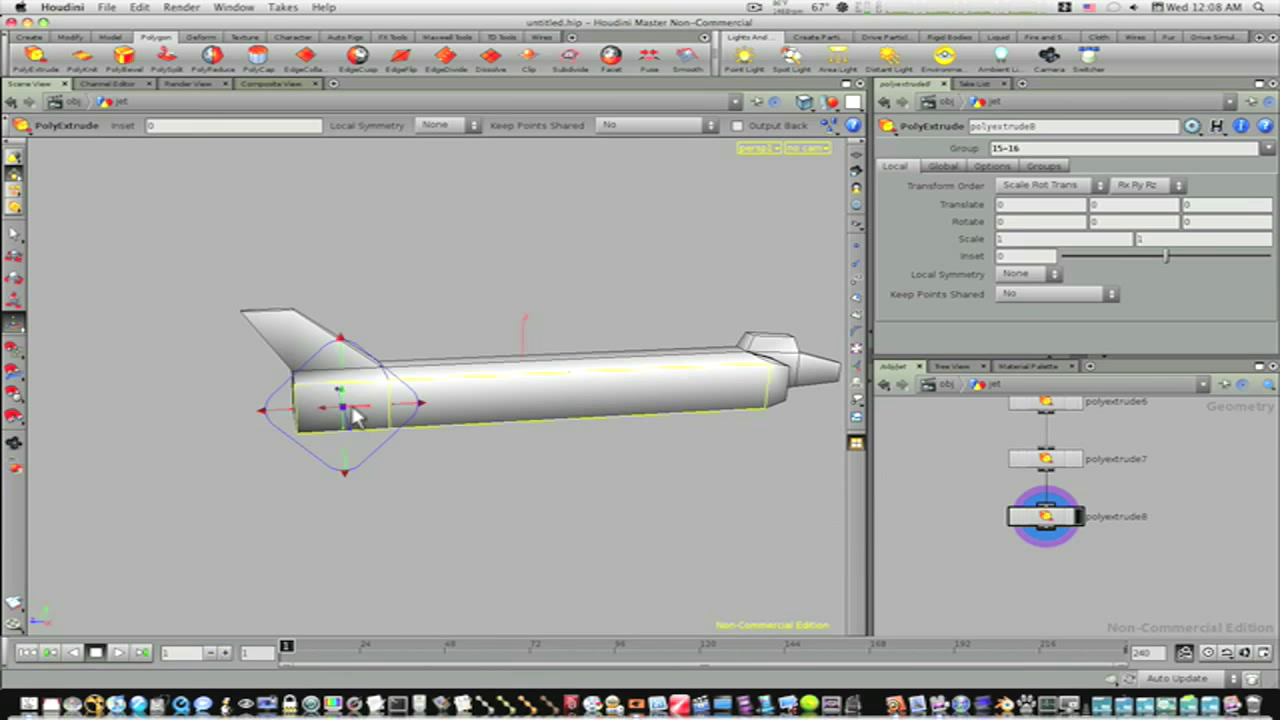
alt+drag(343, 403, 429, 436)
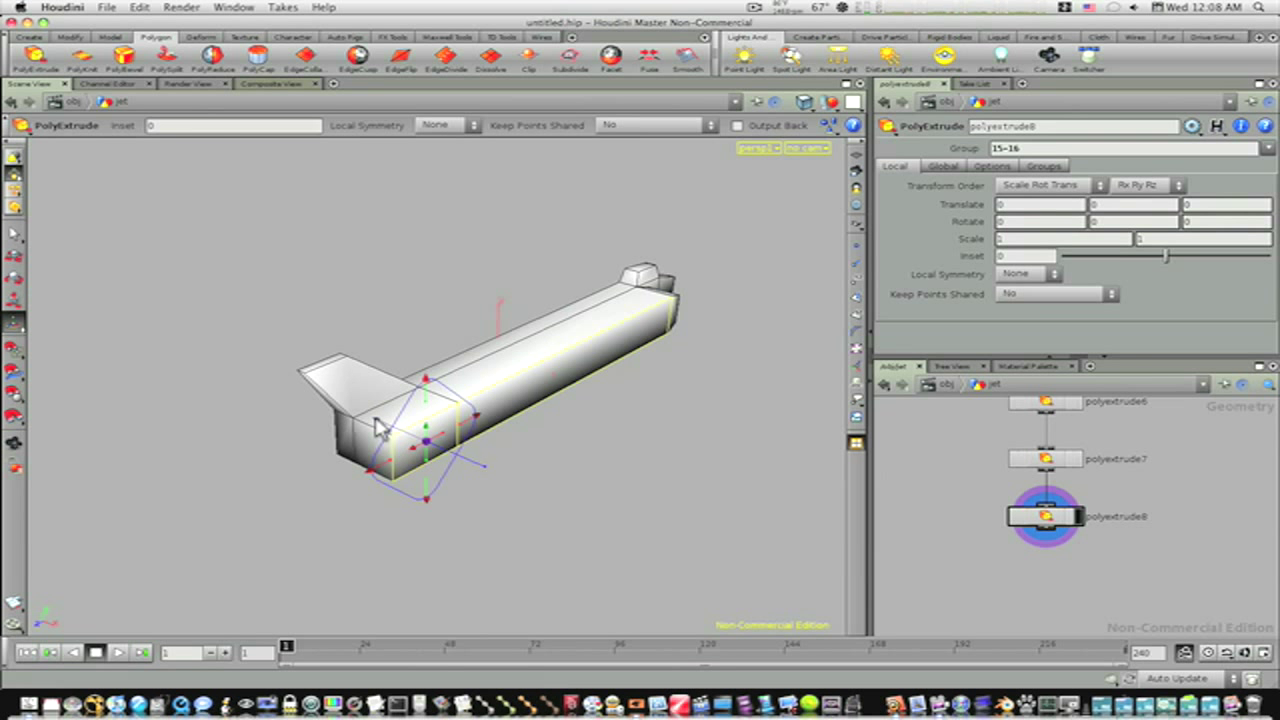
drag(377, 427, 445, 440)
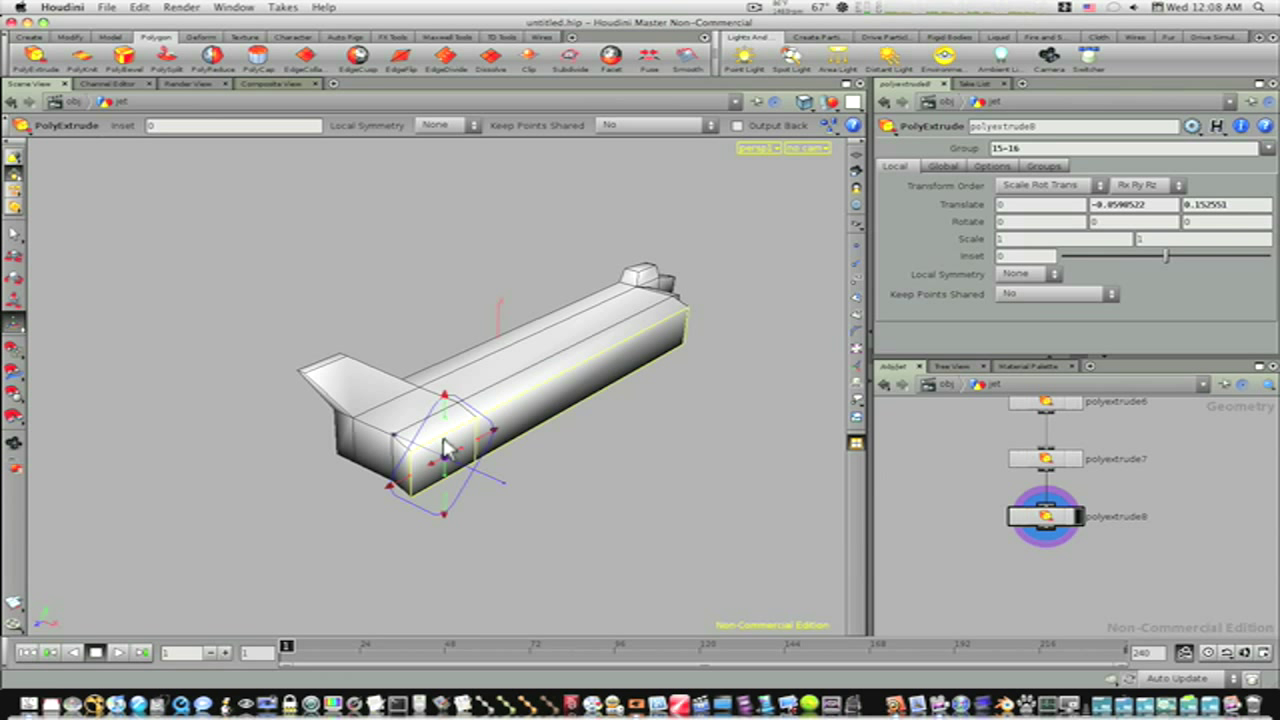
- Extrude the side faces again about 0.49 outward with X scale about 0.60, keeping points shared by Average Positions
key(q)
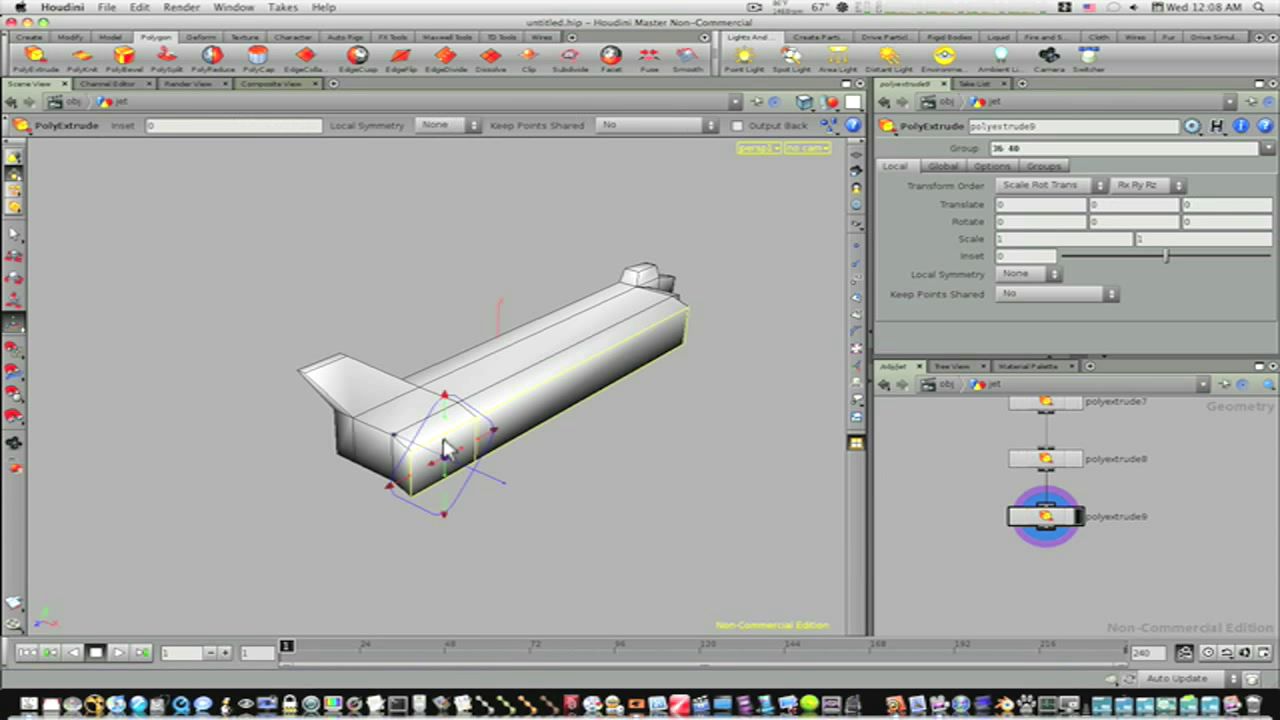
drag(398, 443, 490, 499)
key(Escape)
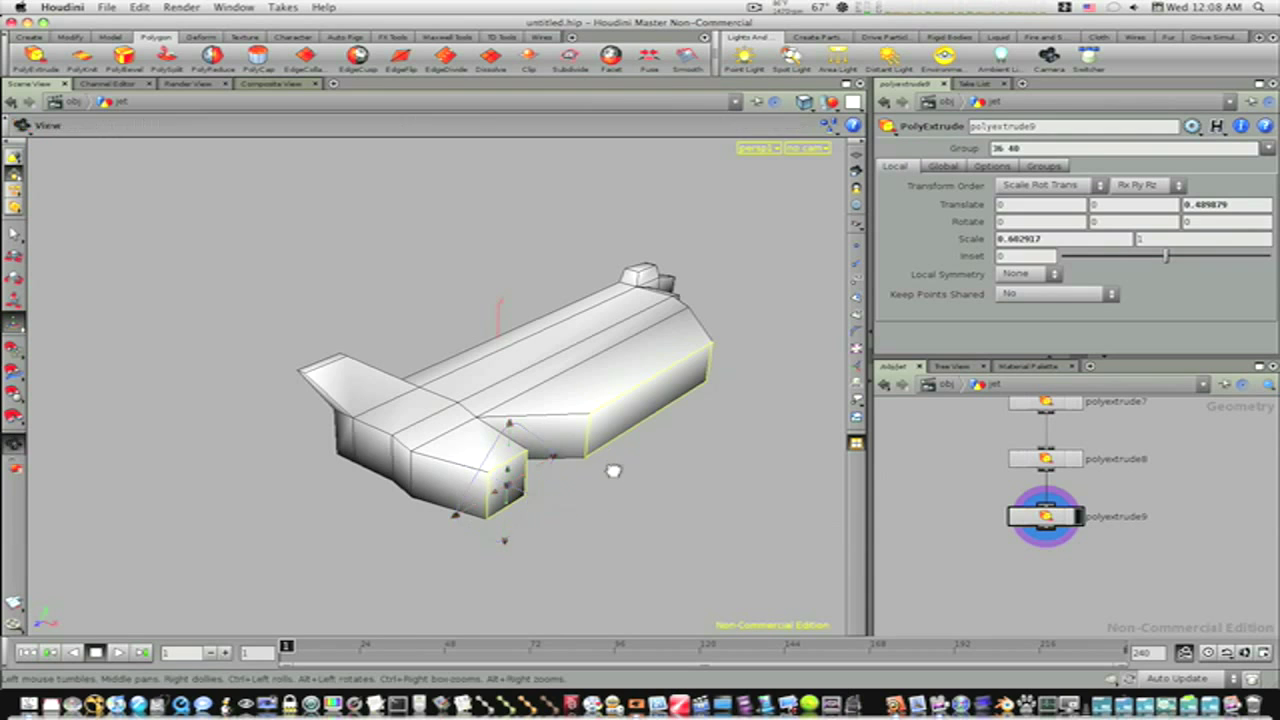
drag(608, 466, 538, 475)
key(Return)
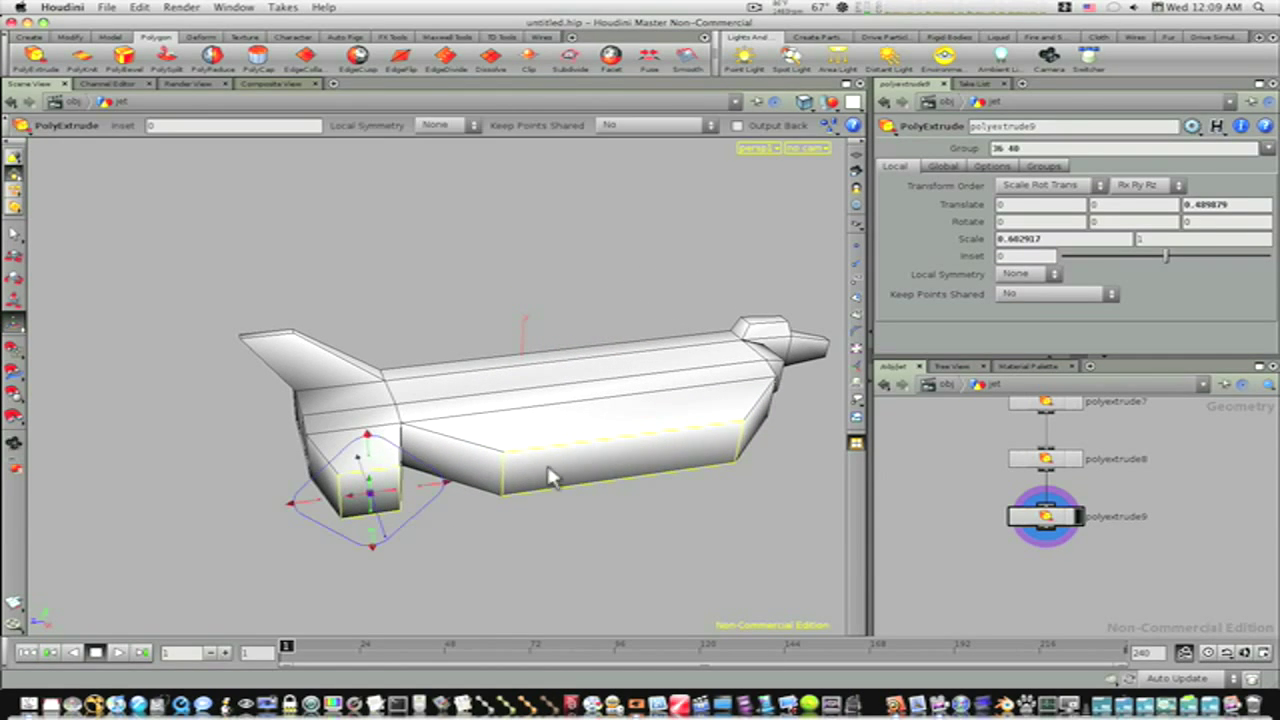
click(1028, 294)
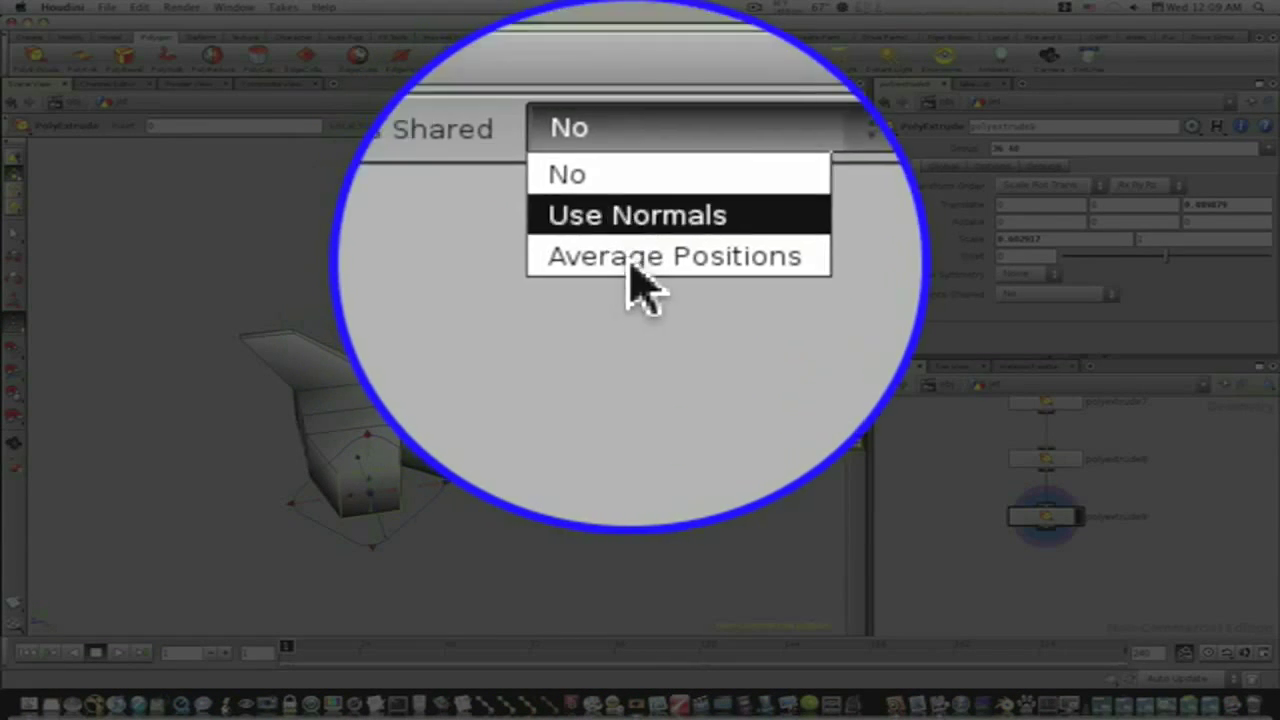
click(1035, 337)
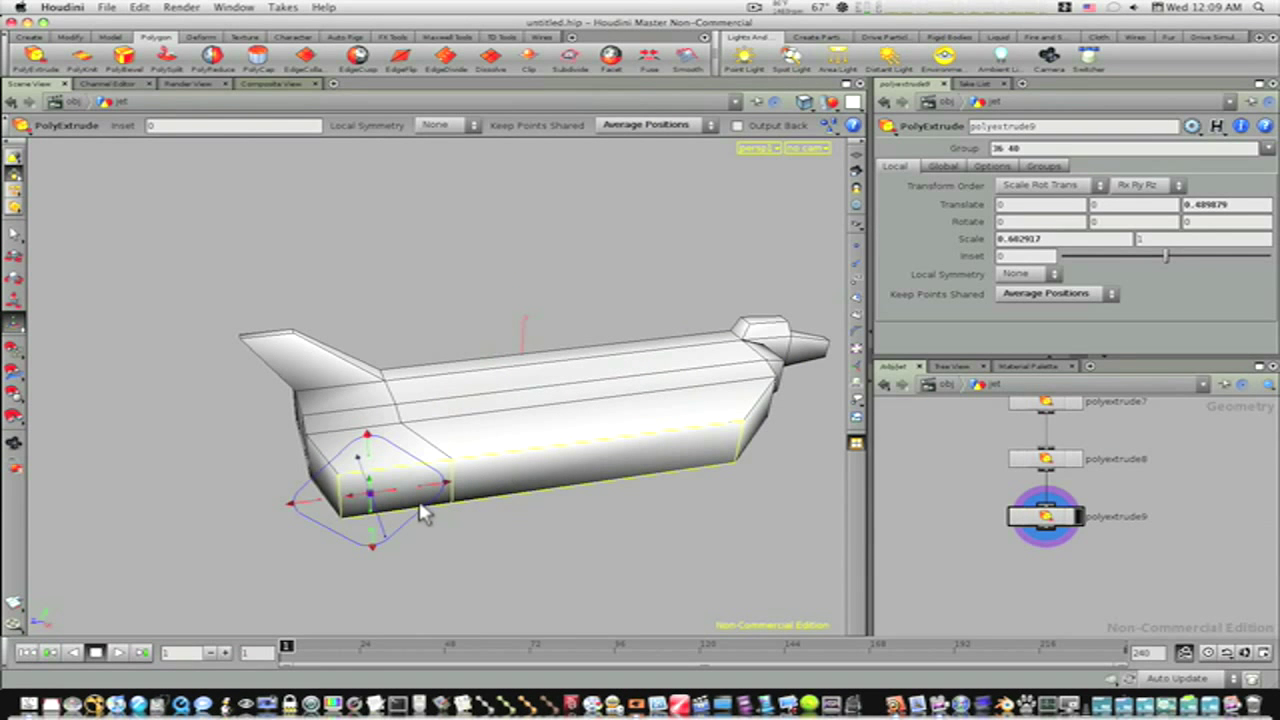
- Sweep the extruded wing faces back about 0.65 in X and thin them to a vertical scale of about 0.18
key(Escape)
drag(423, 506, 468, 533)
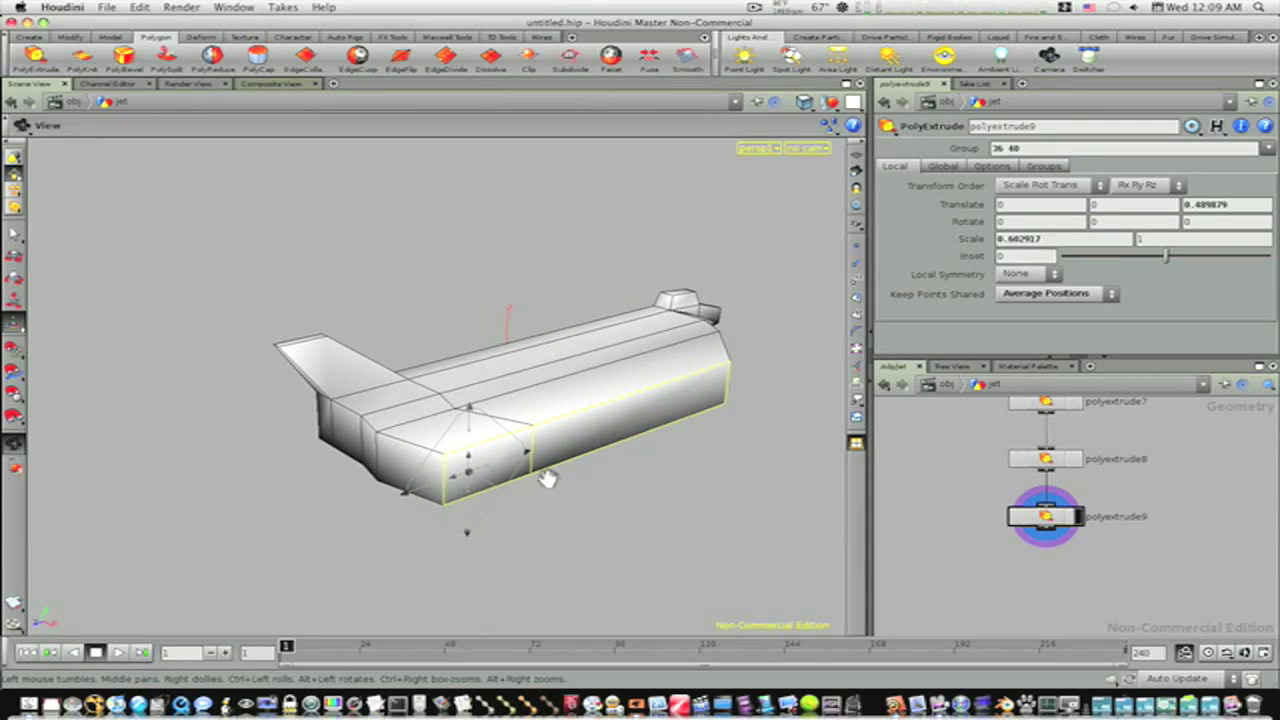
key(Return)
drag(453, 478, 362, 500)
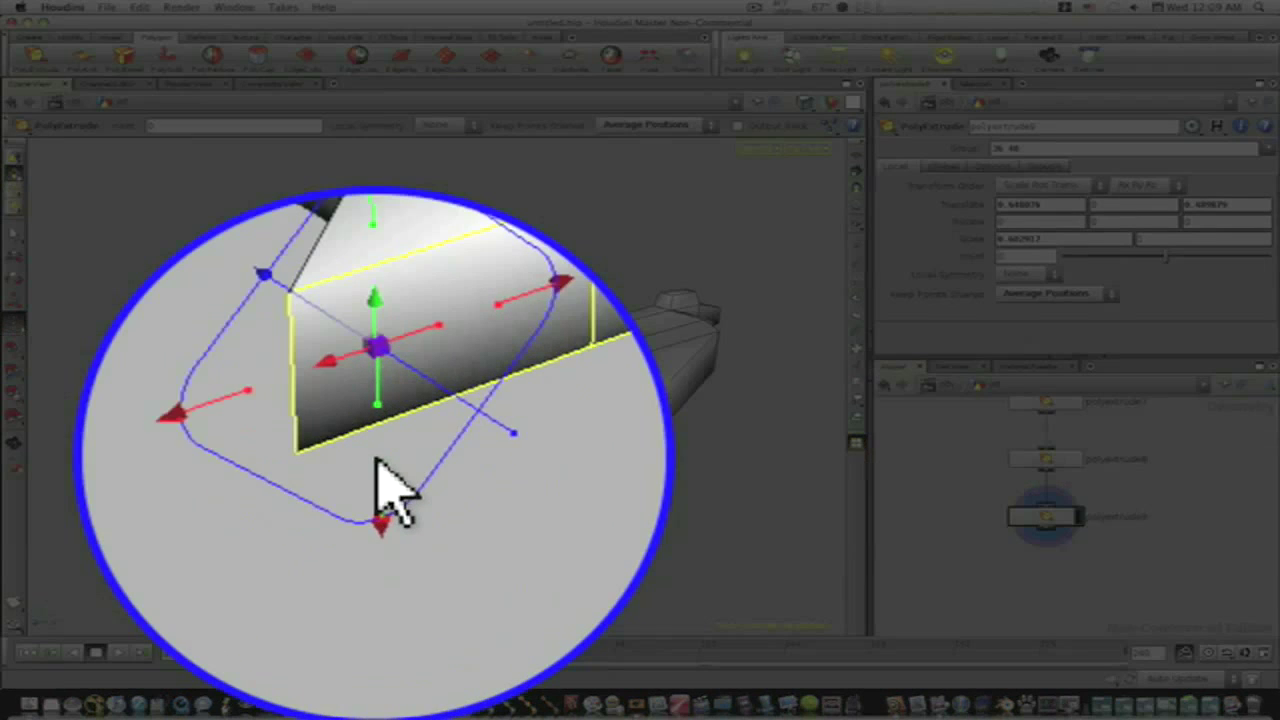
drag(374, 543, 368, 513)
drag(371, 460, 370, 450)
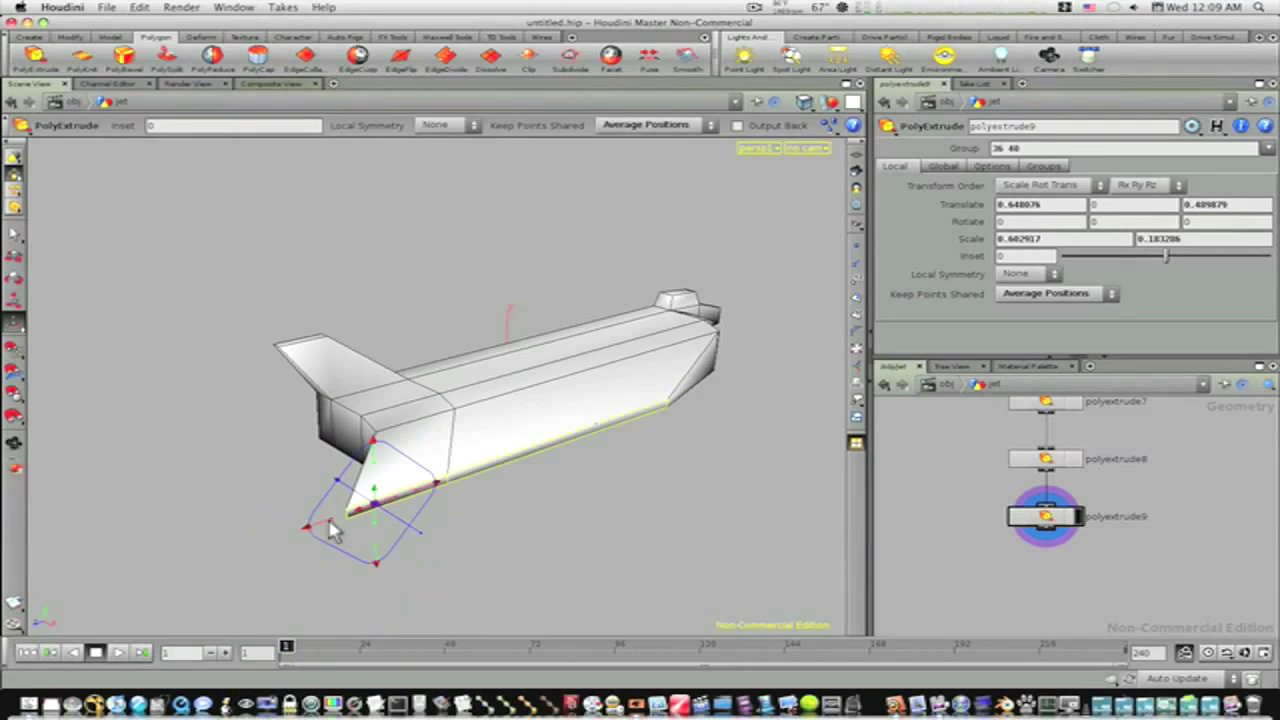
- PolyExtrude the wing-tip faces about 0.11 outward, shift them about 0.04 down and thin them to a vertical scale of about 0.74
alt+drag(295, 504, 280, 474)
key(Return)
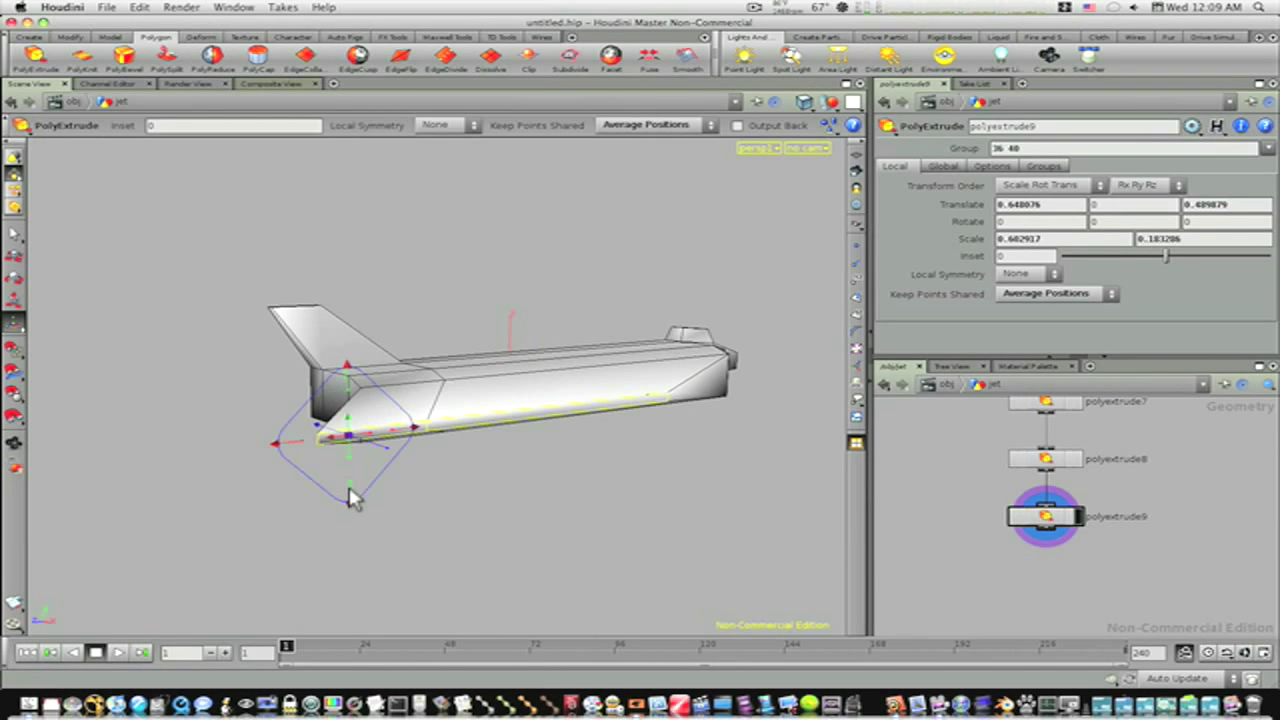
key(q)
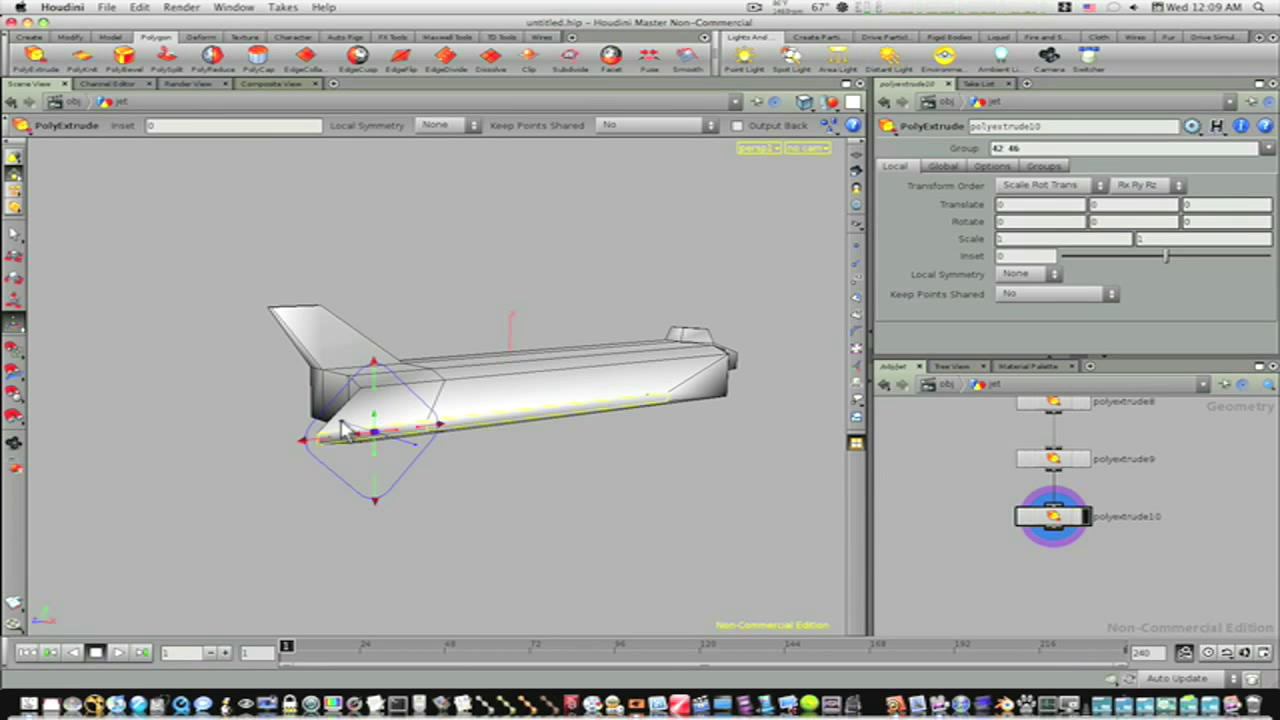
drag(342, 422, 362, 445)
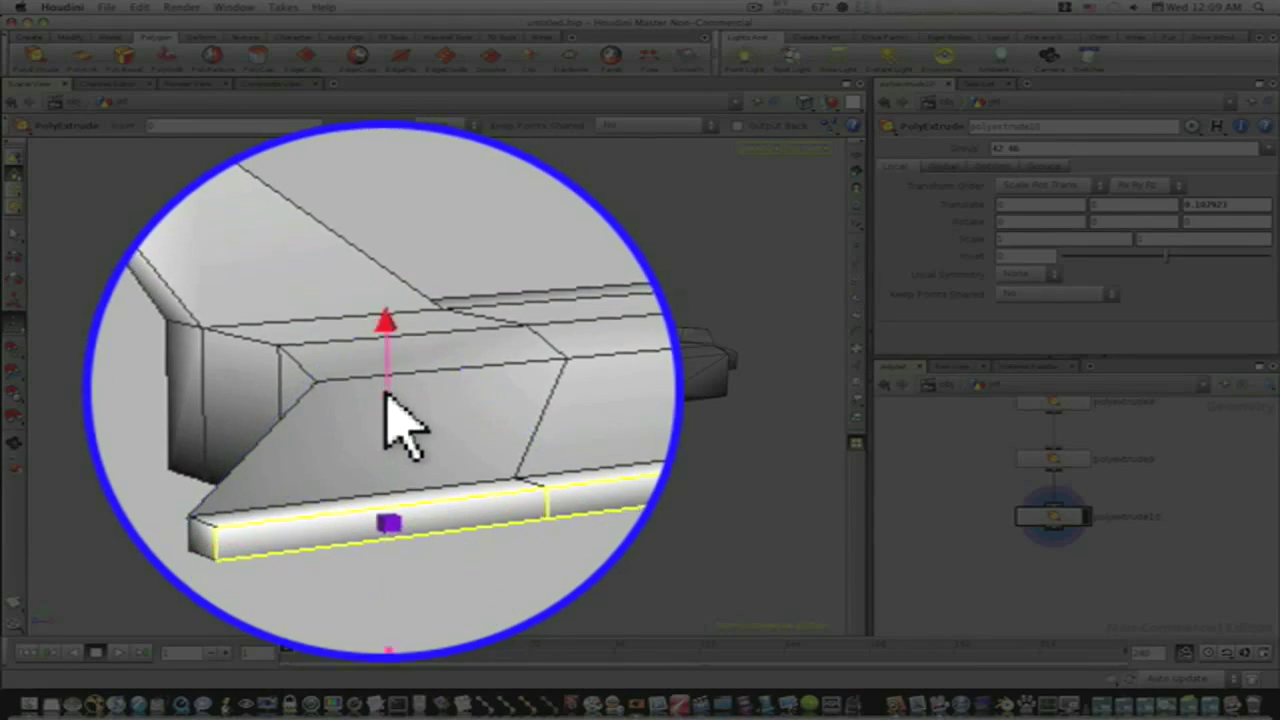
drag(385, 398, 385, 424)
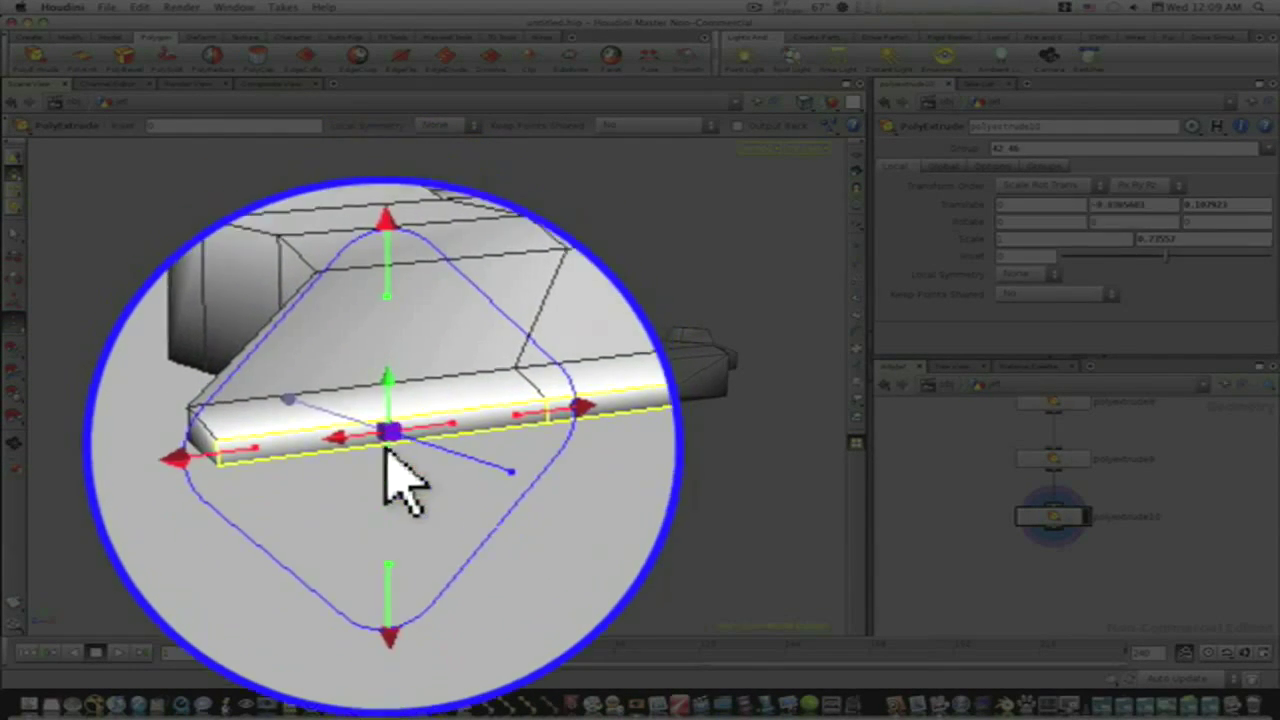
key(Escape)
- Select the whole half jet and mirror it across the centre plane in X, keeping the original half
drag(290, 450, 4, 418)
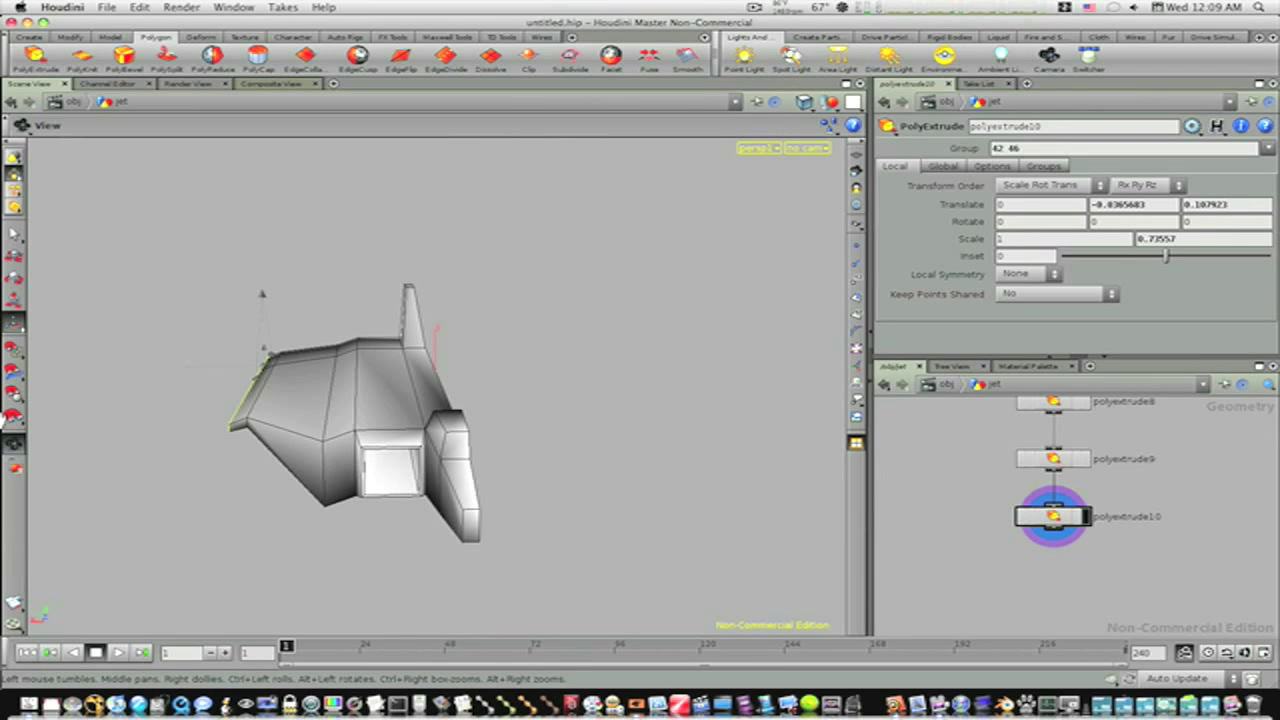
key(Return)
key(Escape)
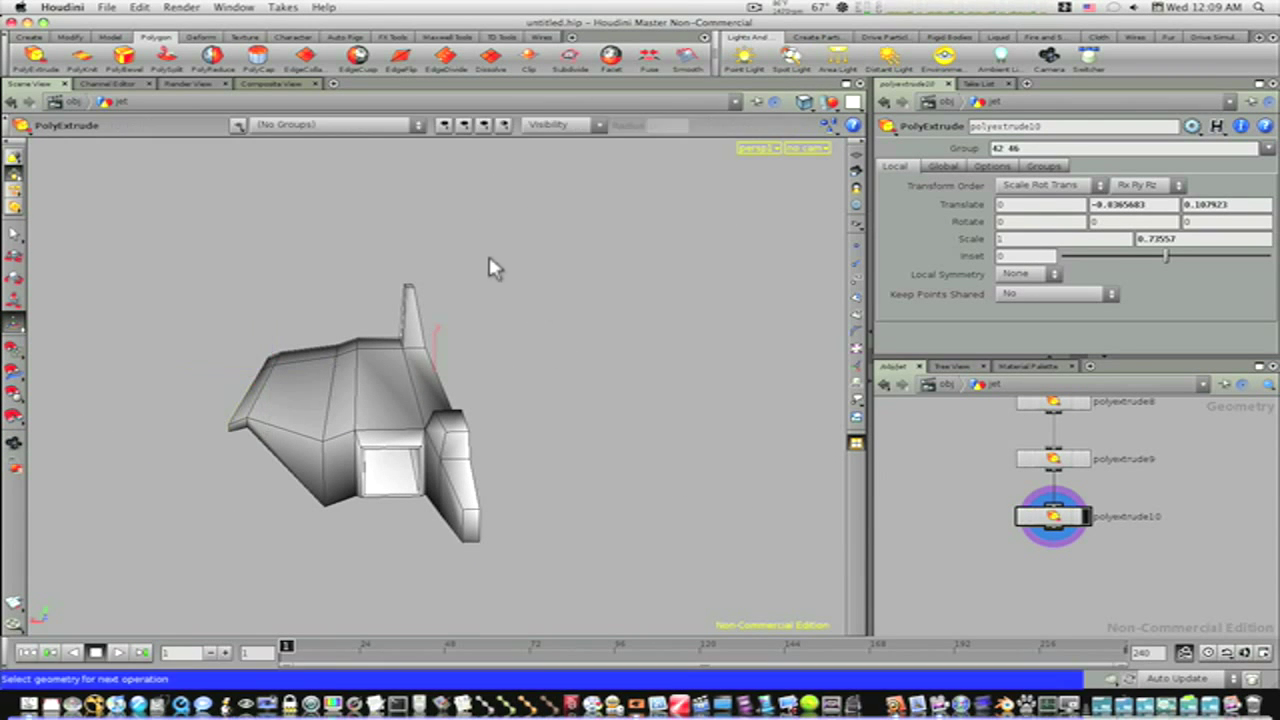
drag(491, 266, 353, 330)
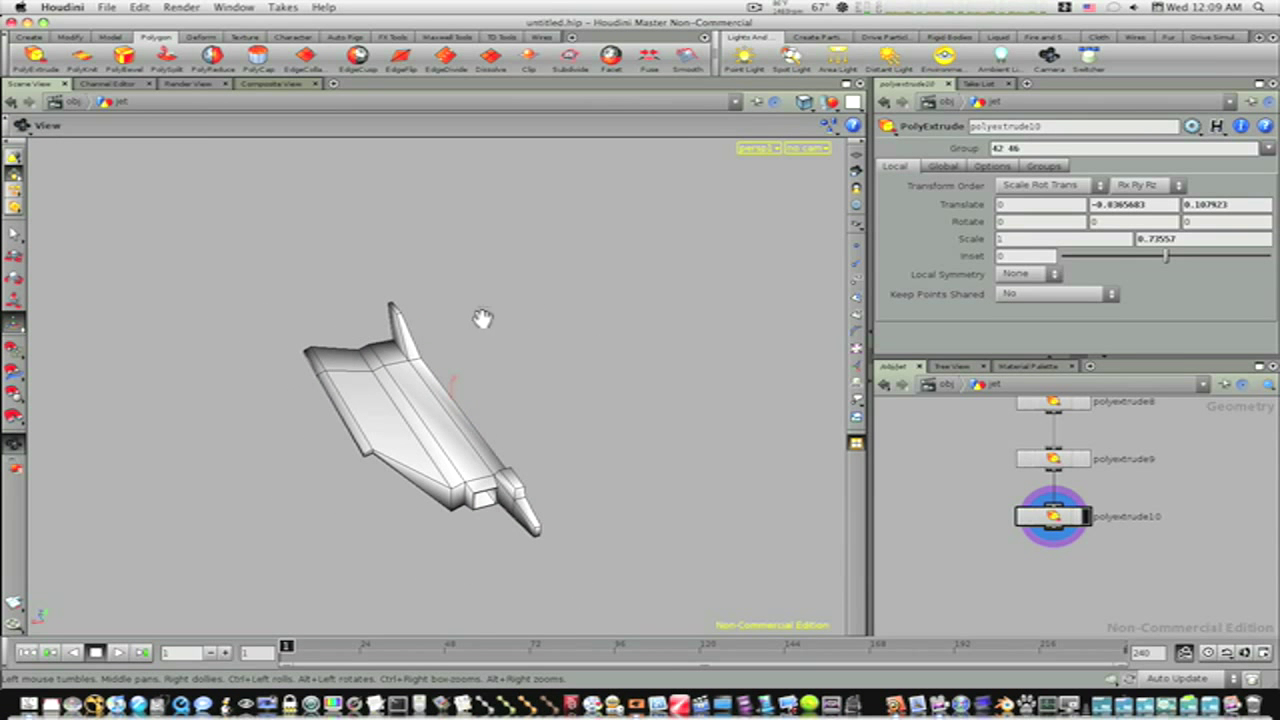
drag(482, 318, 518, 418)
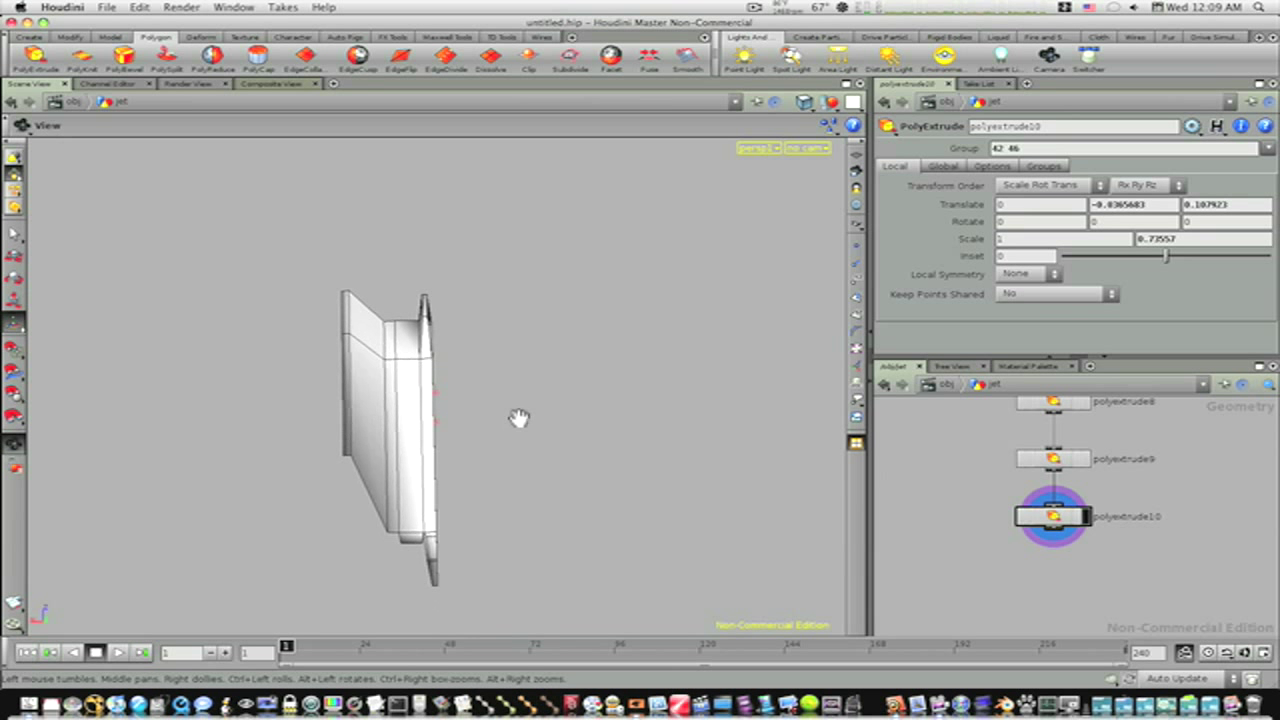
key(Return)
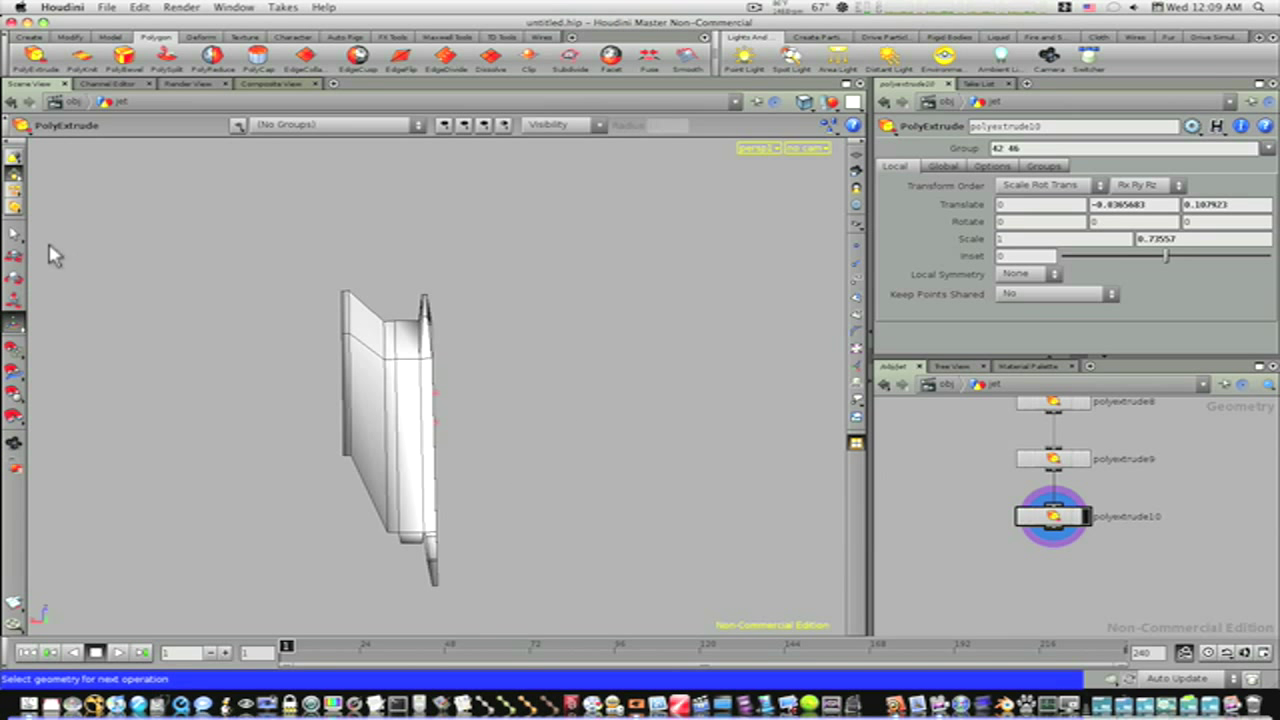
click(14, 234)
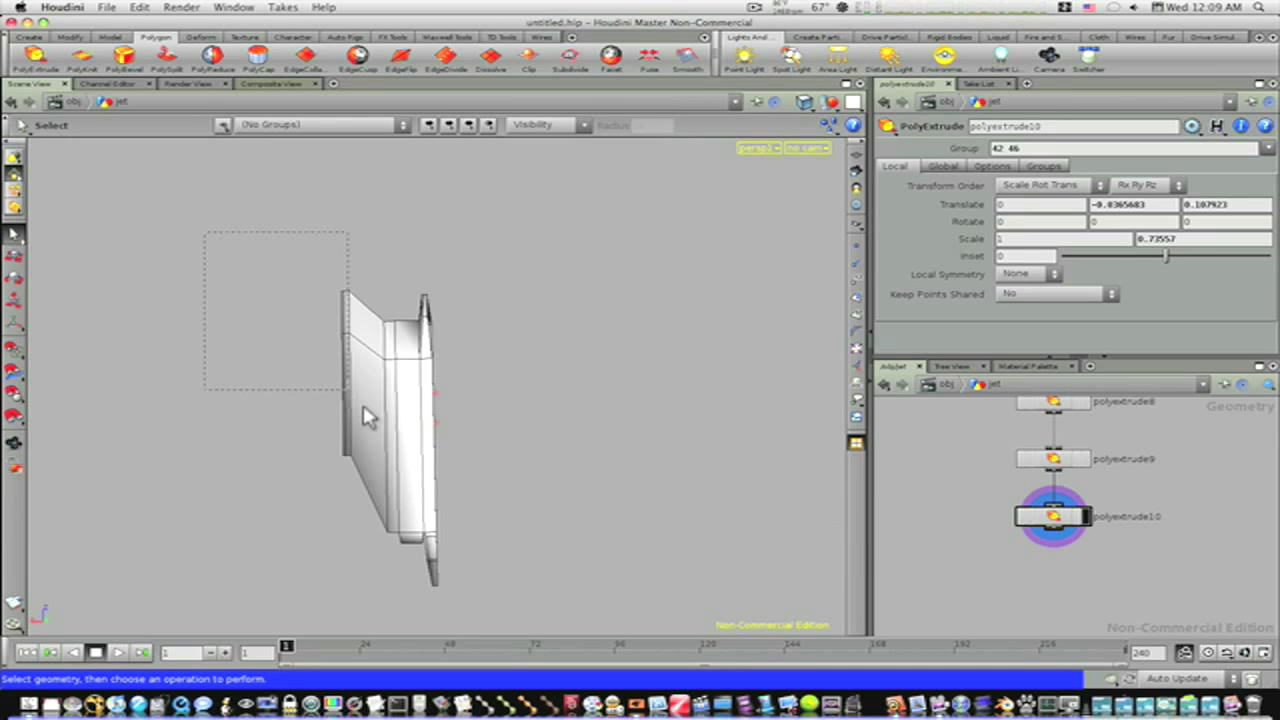
drag(595, 606, 597, 607)
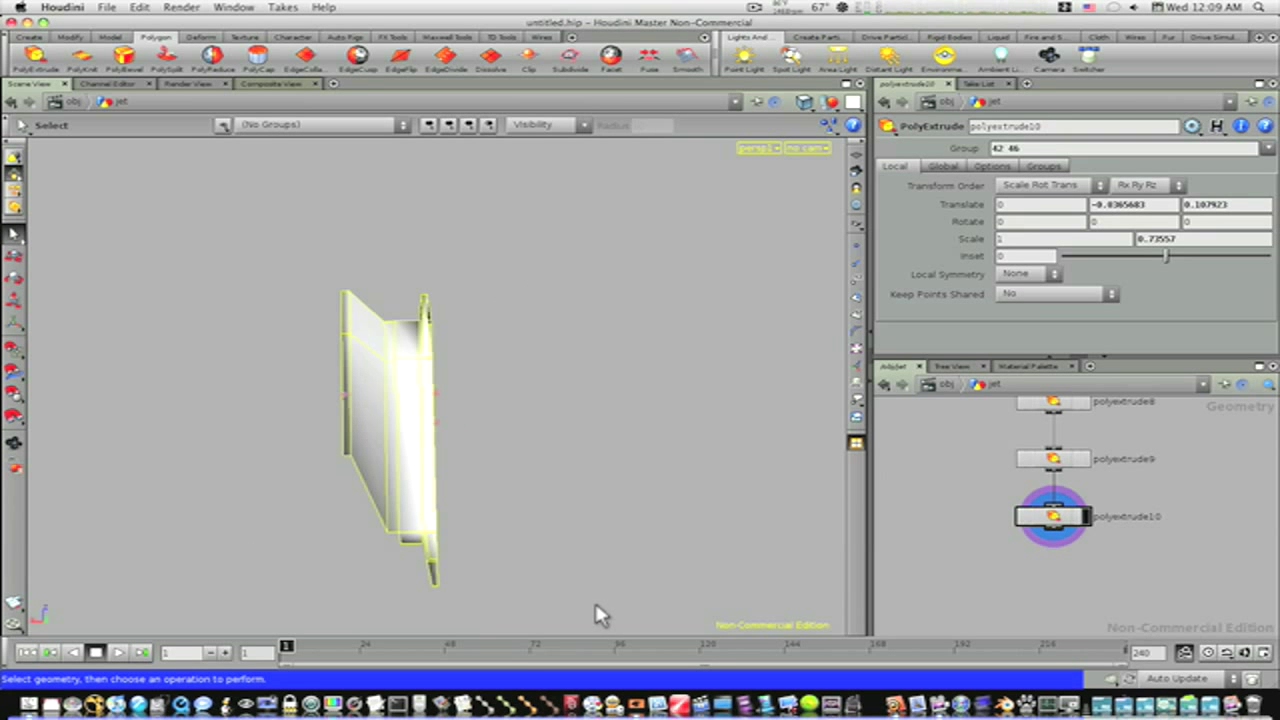
click(113, 40)
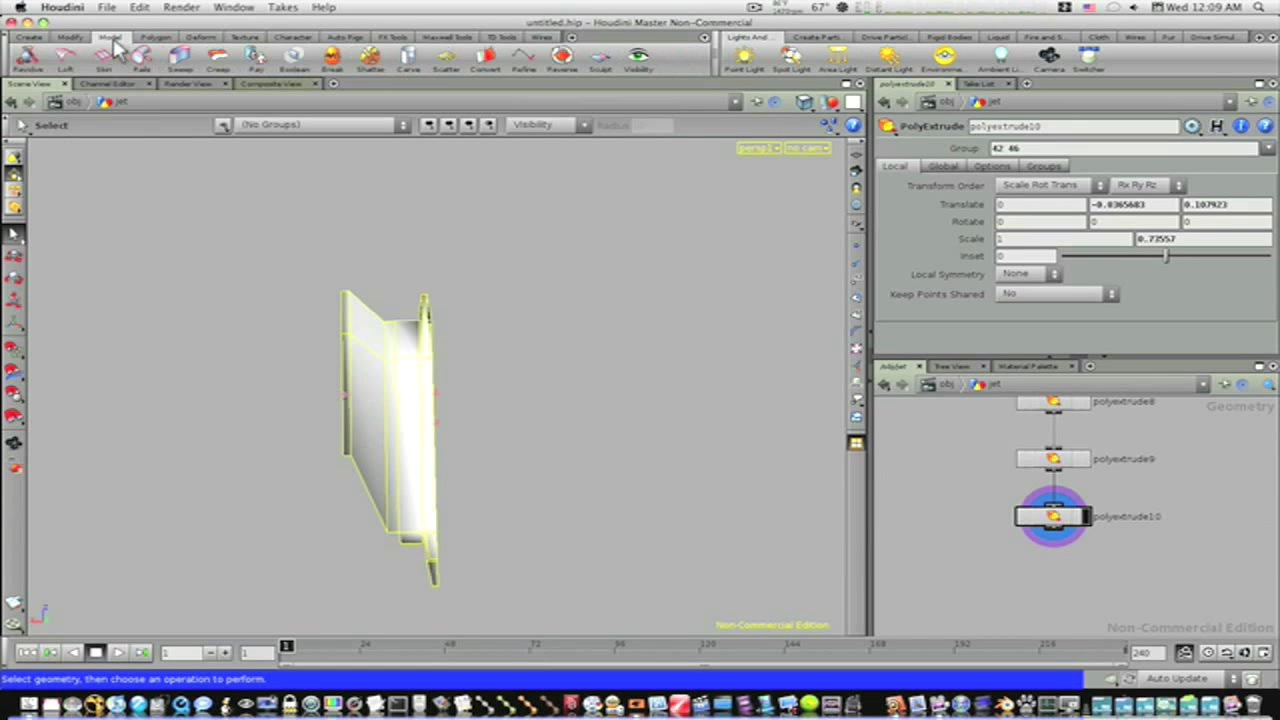
click(79, 37)
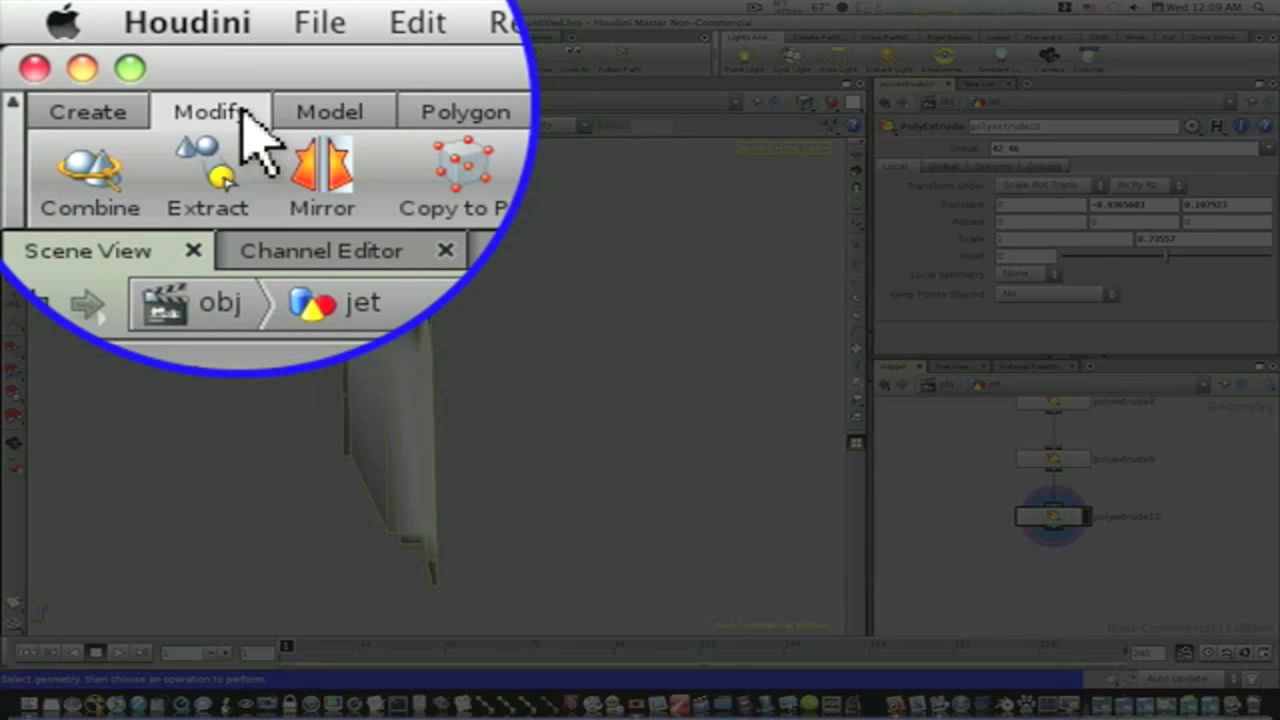
click(300, 168)
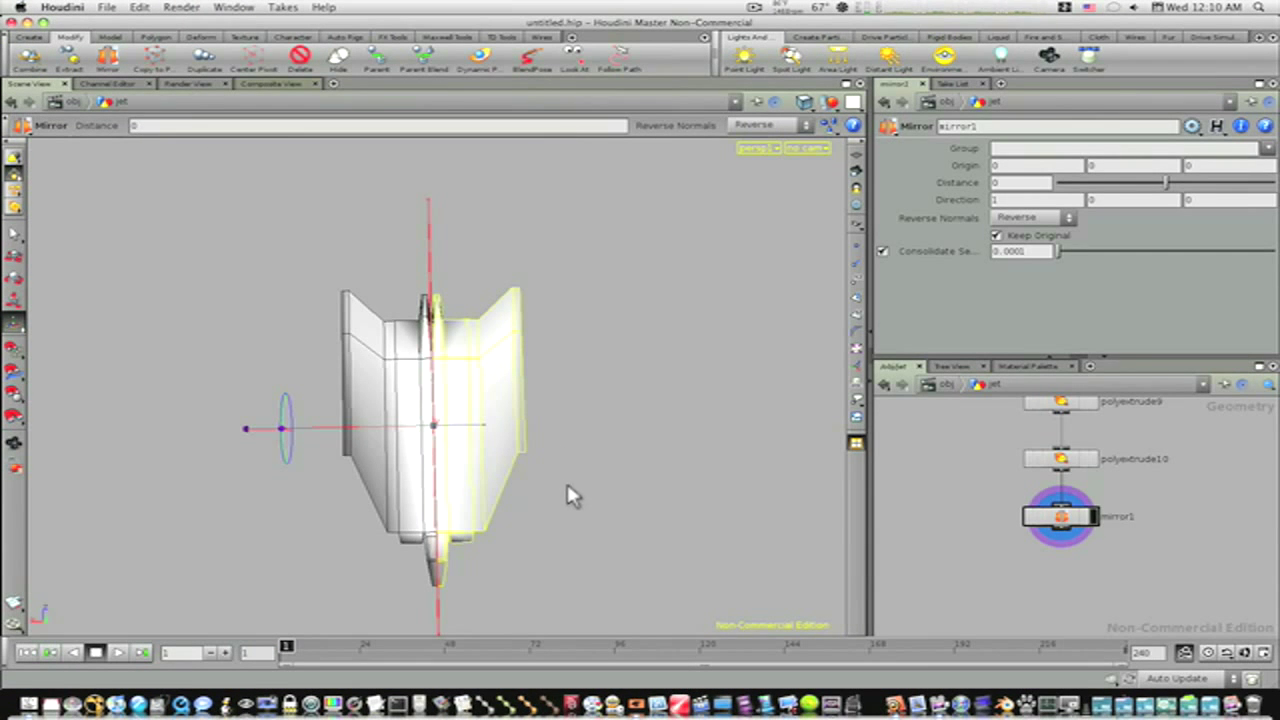
key(Escape)
- Fuse the two inner rear points at the tops of the mirrored tail fins with a distance of 0.301
drag(568, 487, 585, 415)
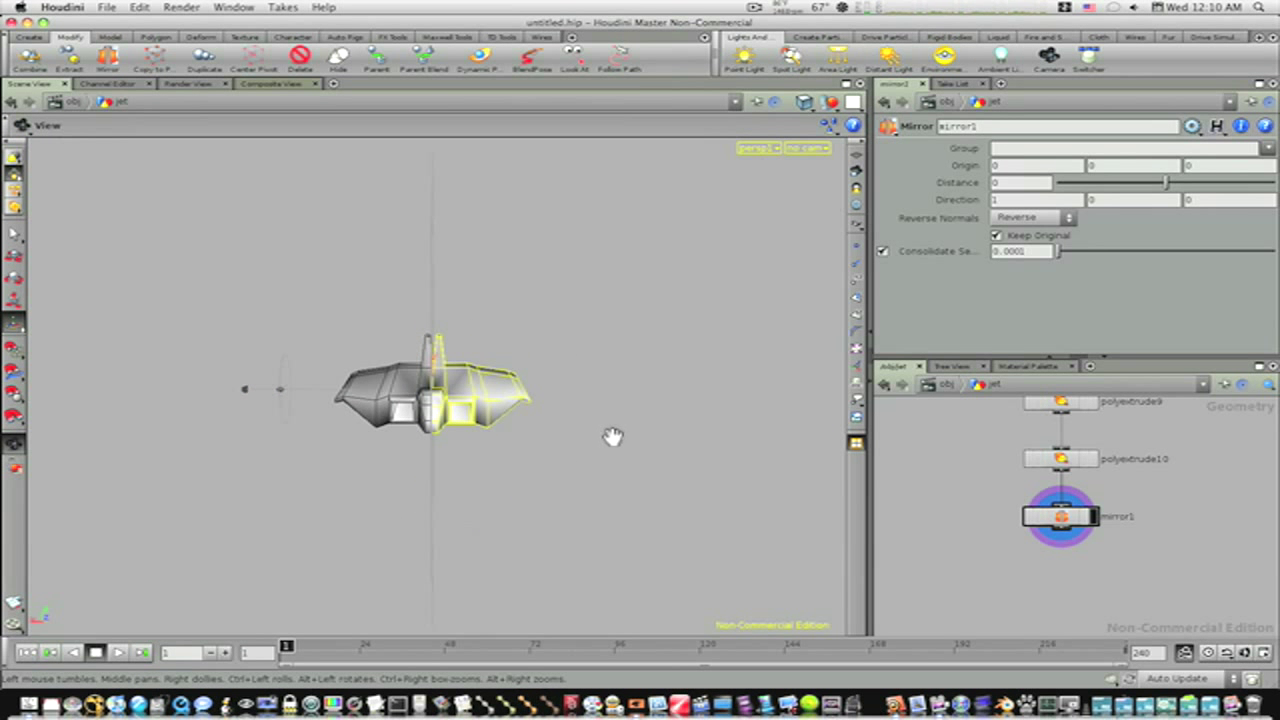
drag(573, 466, 191, 435)
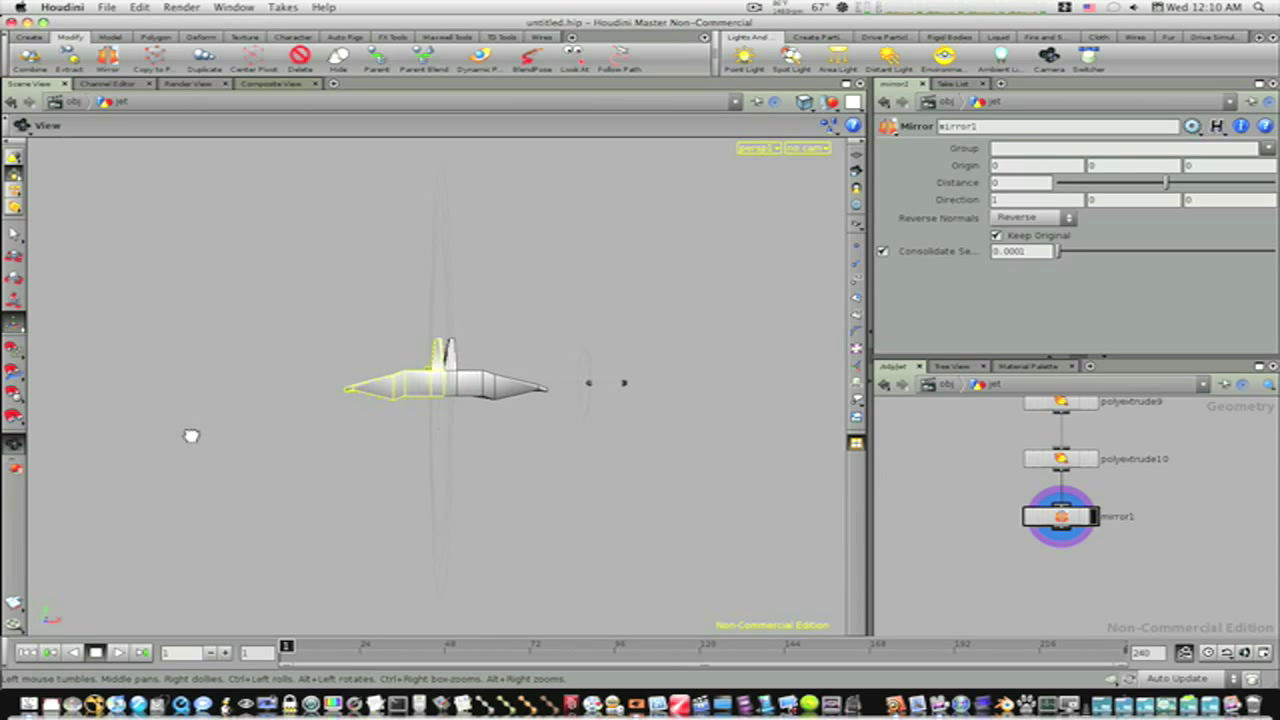
right_drag(360, 414, 565, 340)
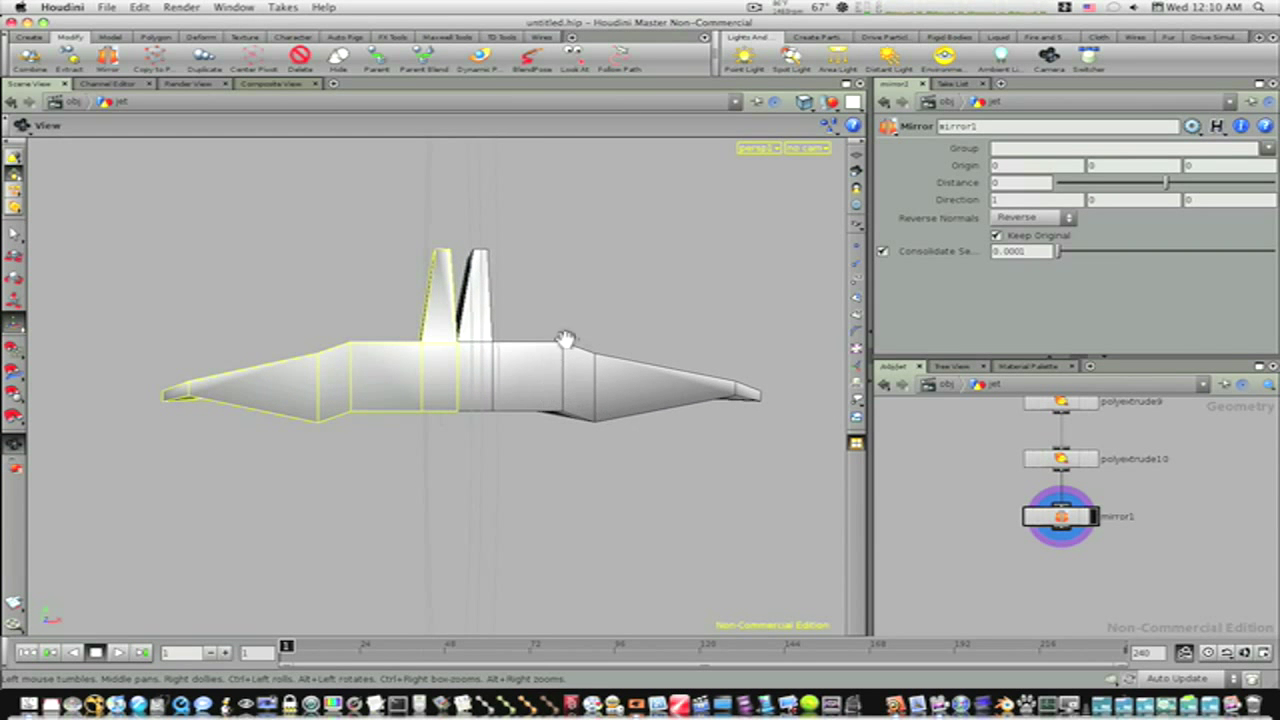
drag(571, 287, 563, 327)
right_drag(508, 374, 830, 377)
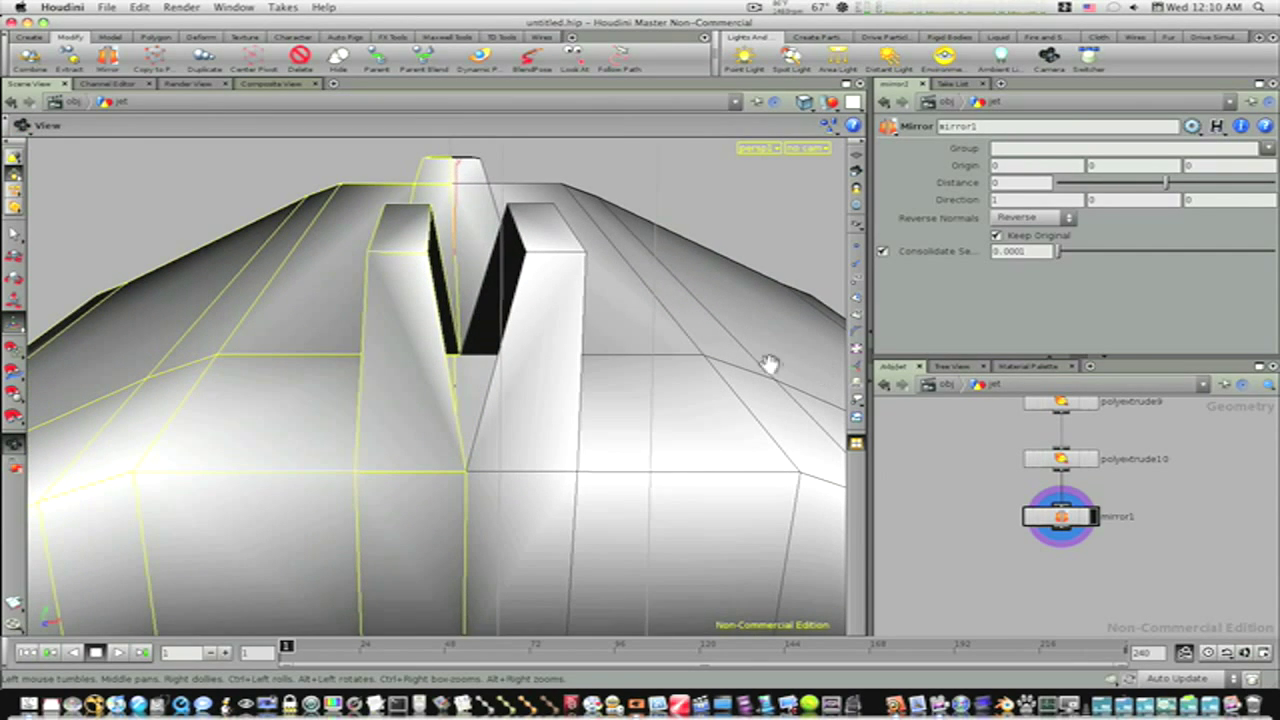
click(14, 234)
right_click(15, 174)
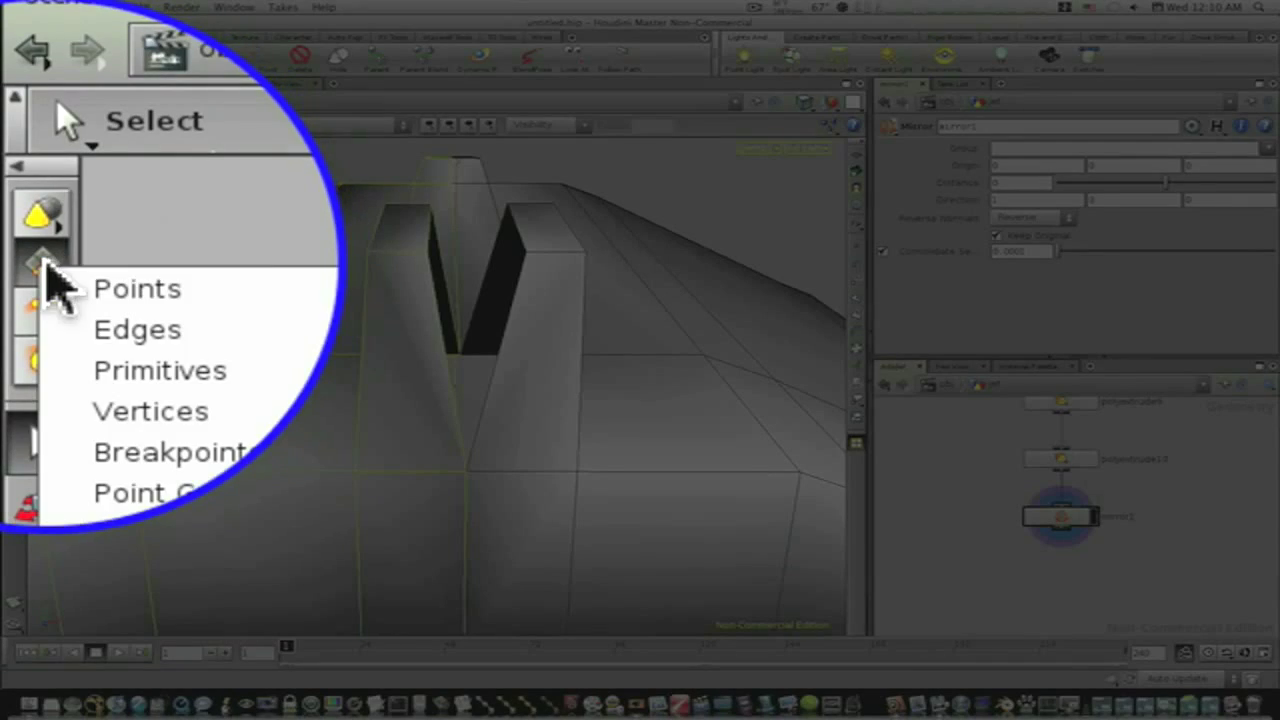
click(125, 289)
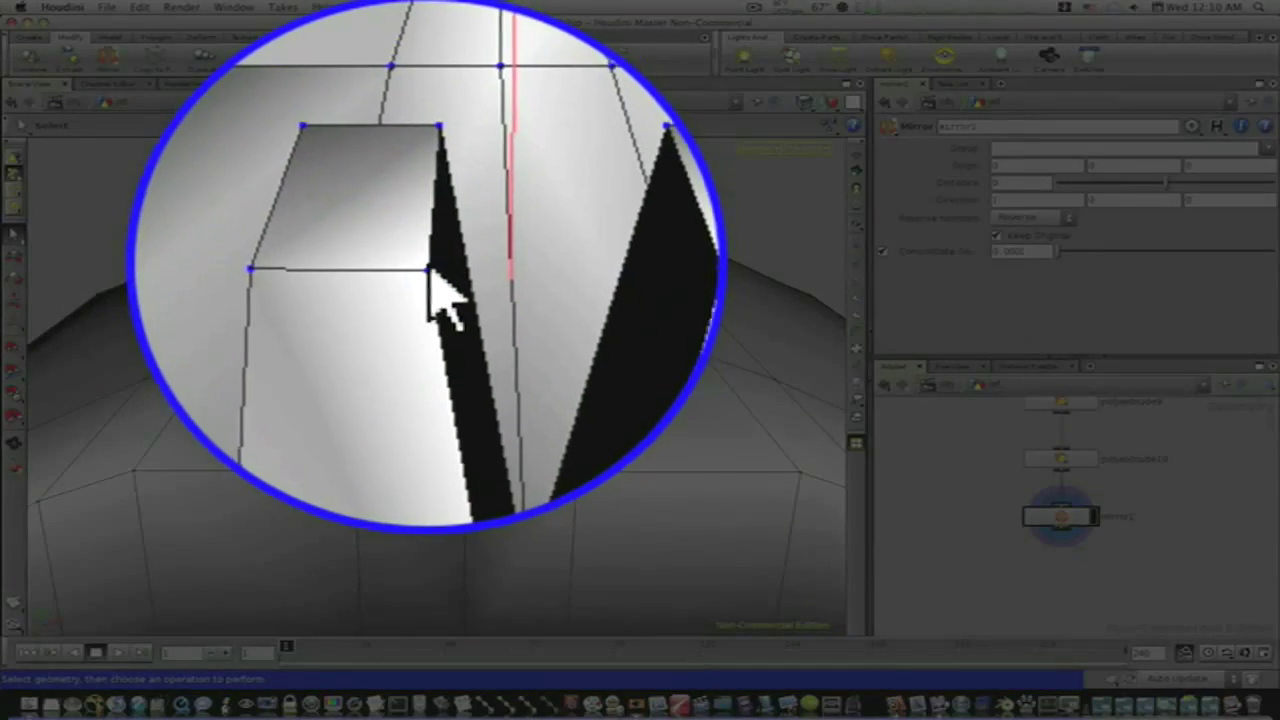
click(429, 257)
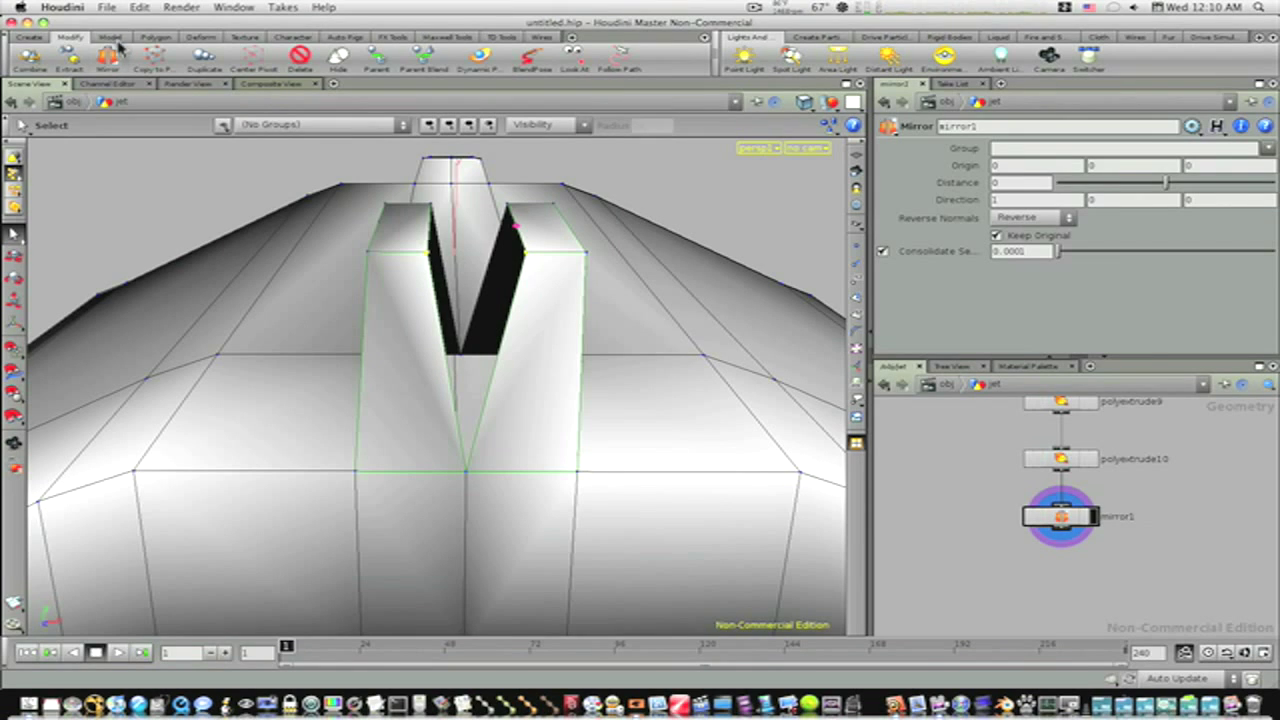
click(110, 37)
click(148, 37)
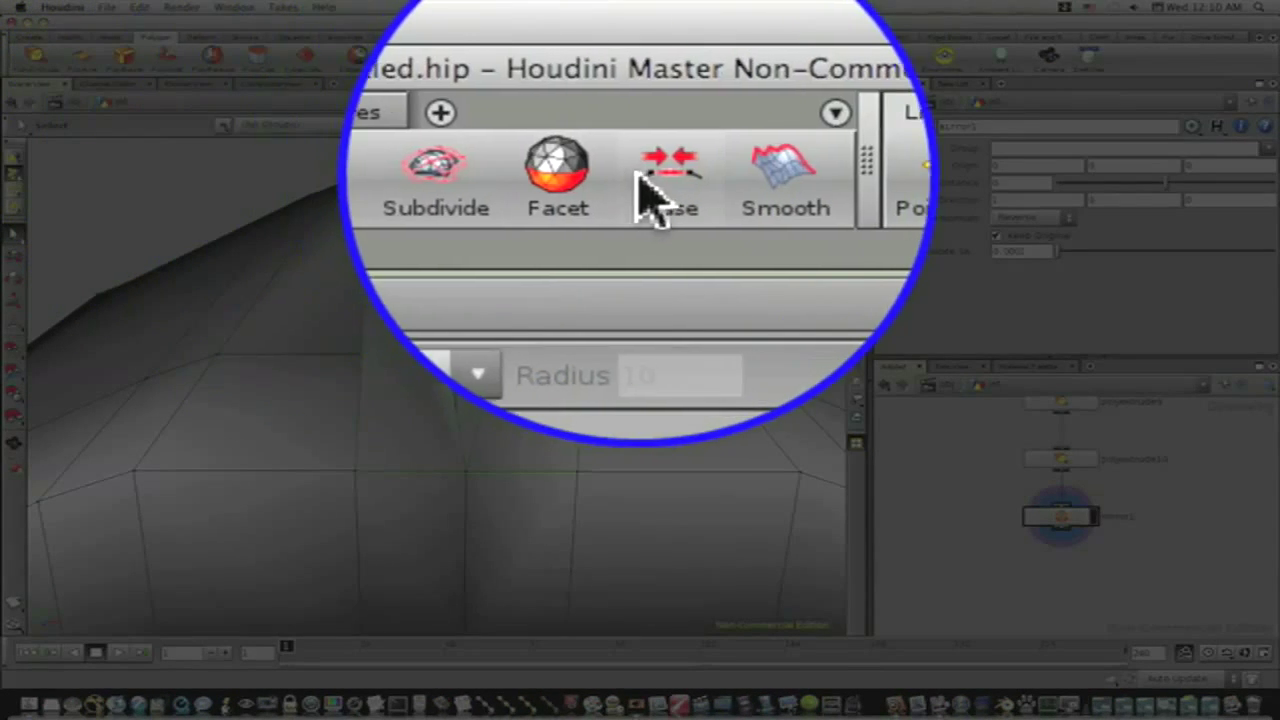
click(701, 62)
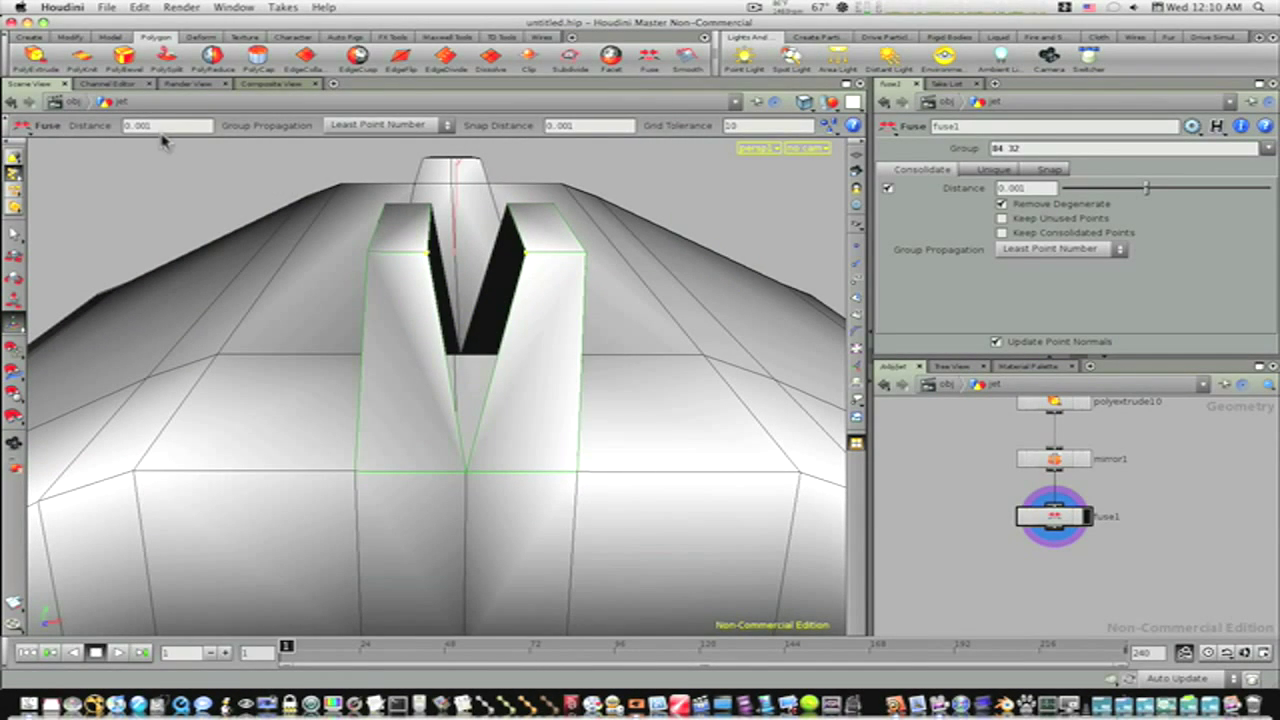
mouse_move(153, 135)
middle_down()
mouse_move(200, 135)
mouse_move(153, 135)
middle_up()
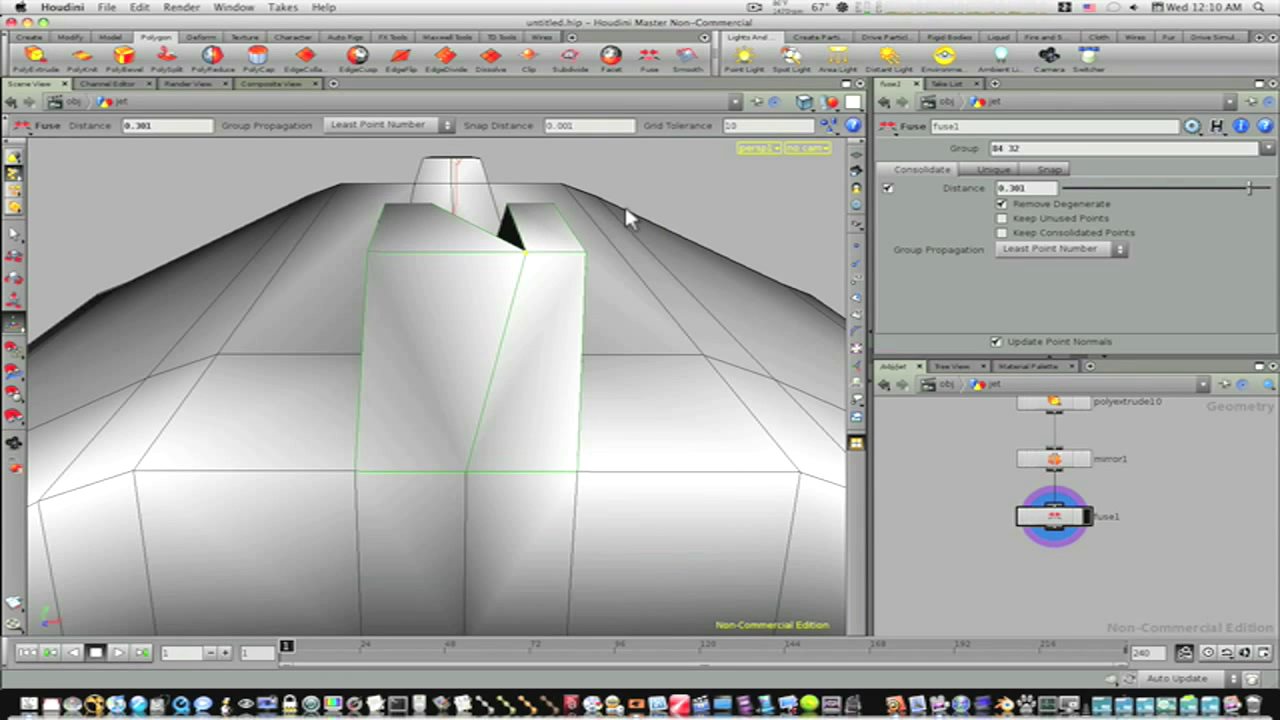
- Fuse the two inner front points at the tops of the tail fins with a distance of 0.201
key(Escape)
drag(620, 210, 391, 350)
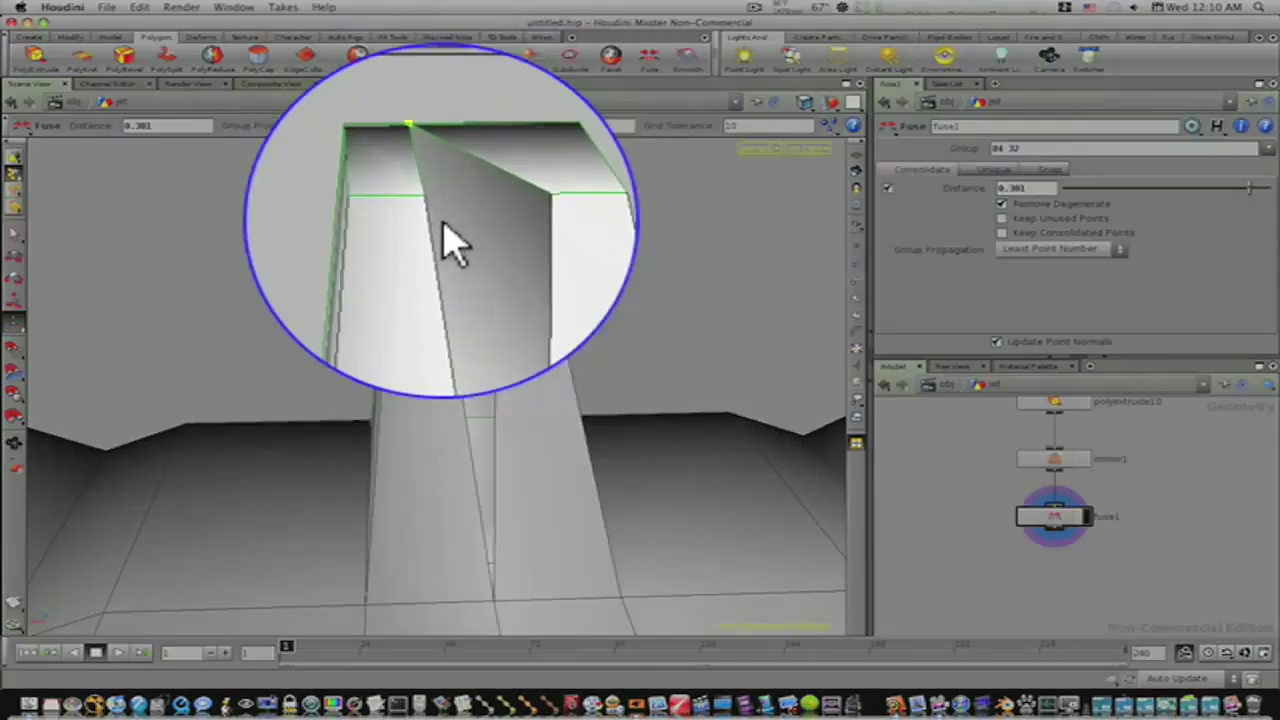
key(s)
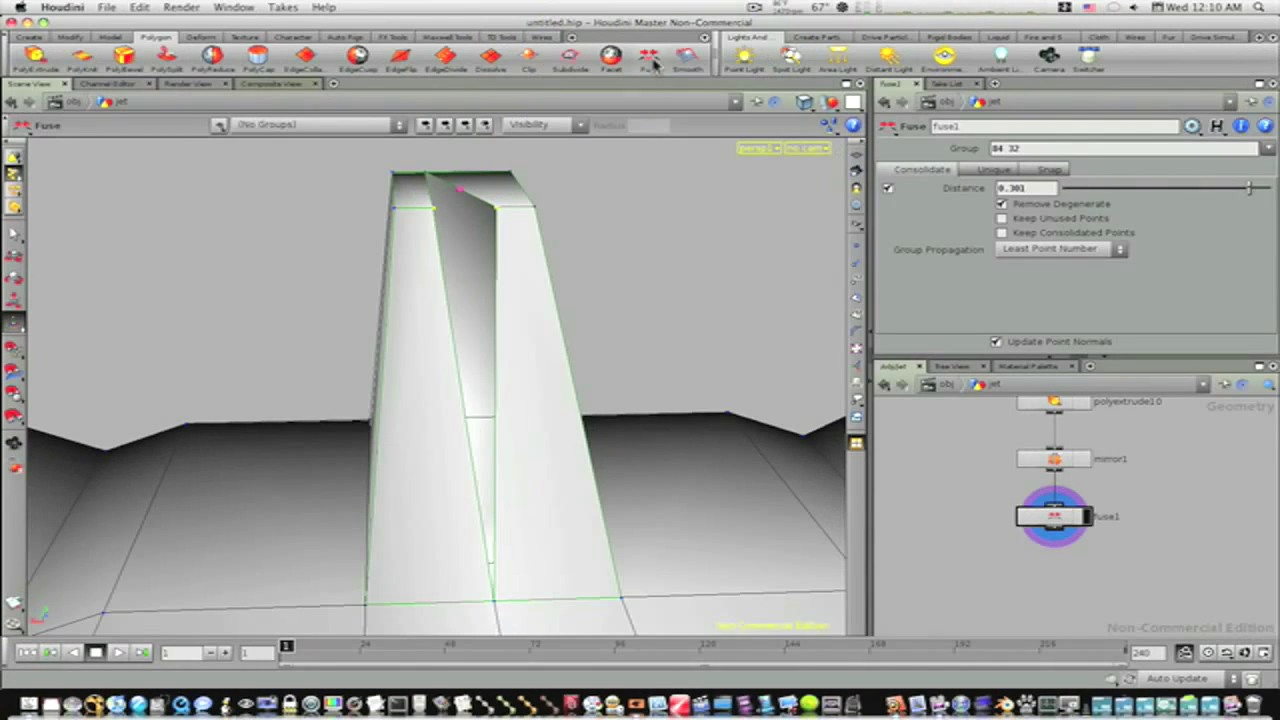
click(651, 62)
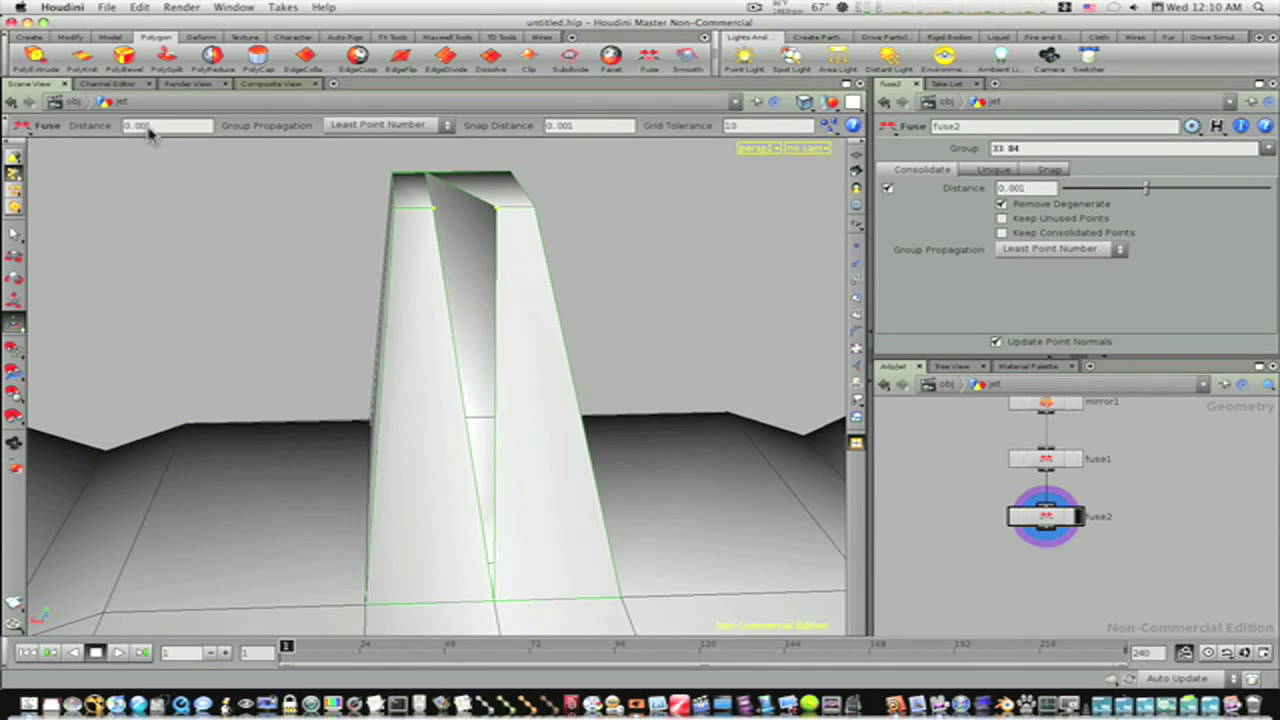
mouse_move(150, 134)
middle_down()
mouse_move(185, 136)
mouse_move(166, 147)
middle_up()
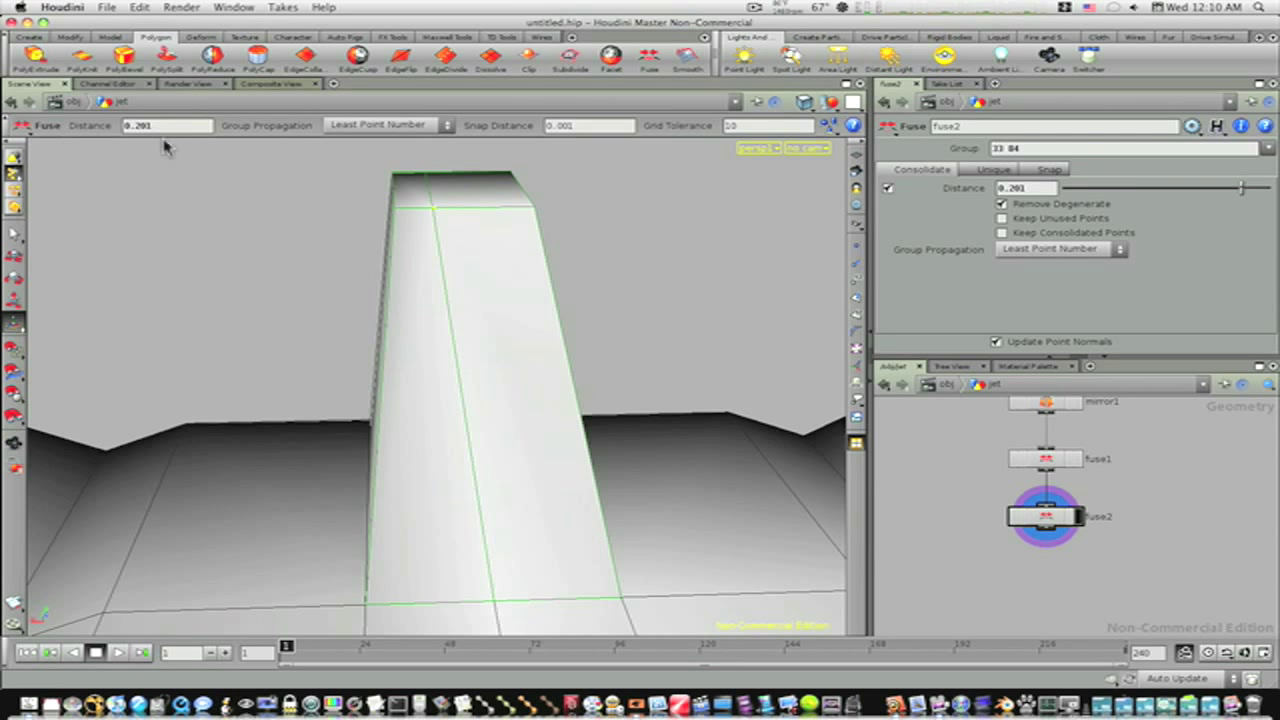
- Move the fused front point on top of the tail fin about -0.04 in X to centre it
alt+right_drag(481, 286, 189, 289)
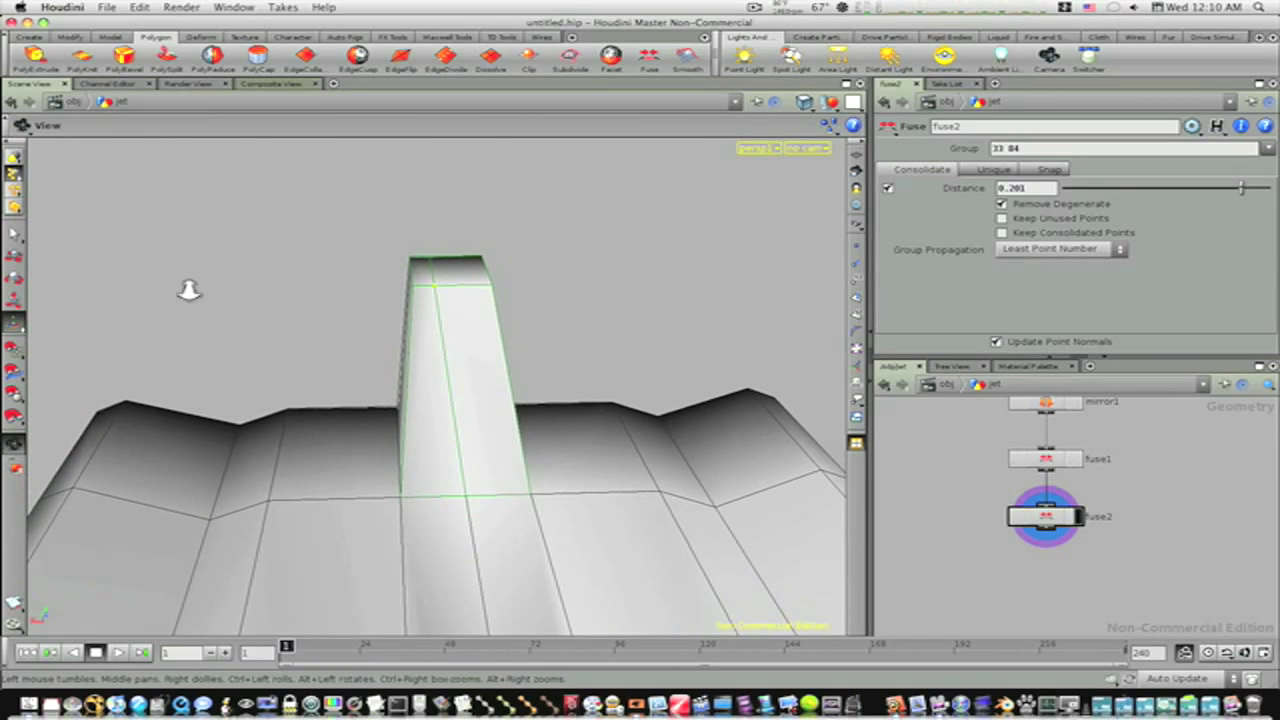
key(s)
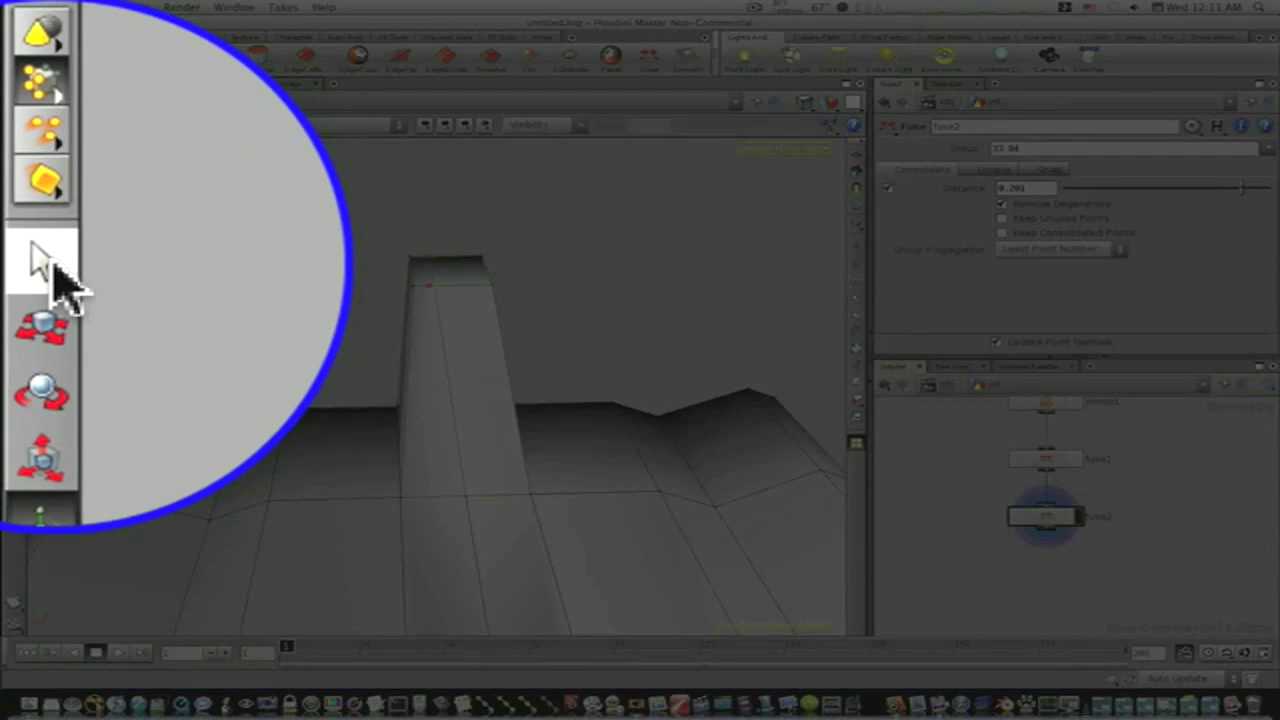
click(17, 232)
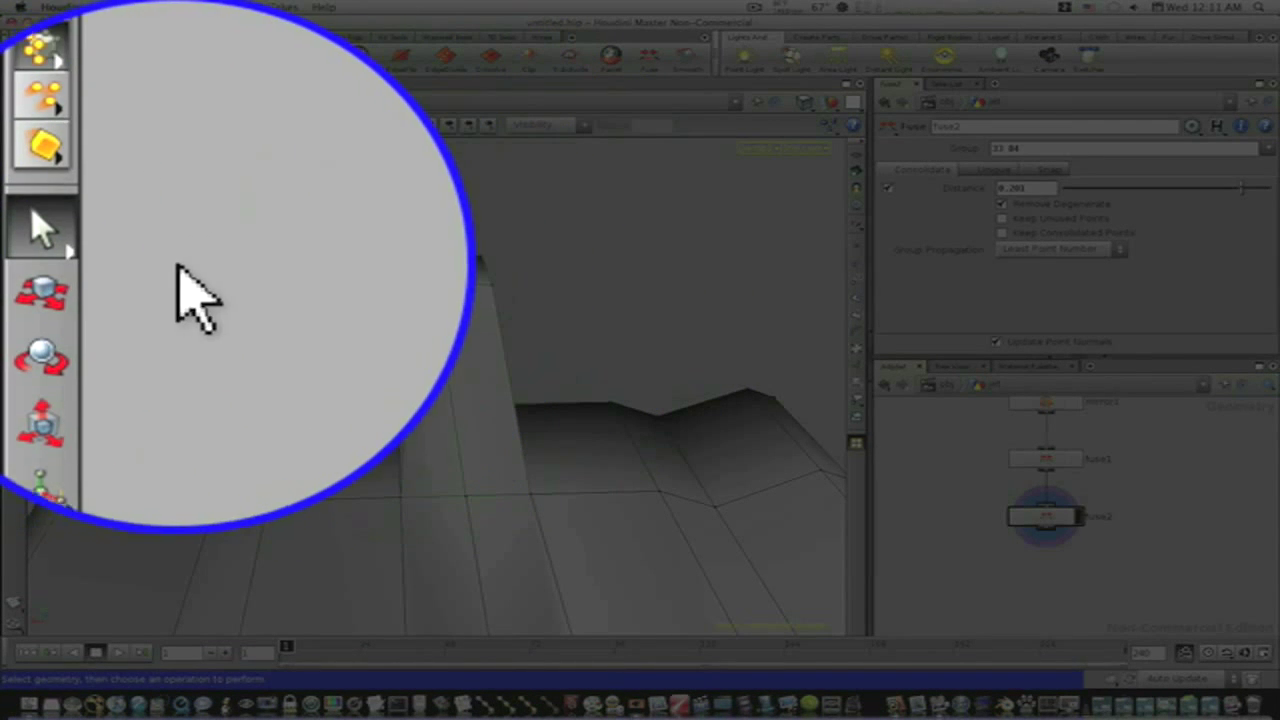
click(20, 258)
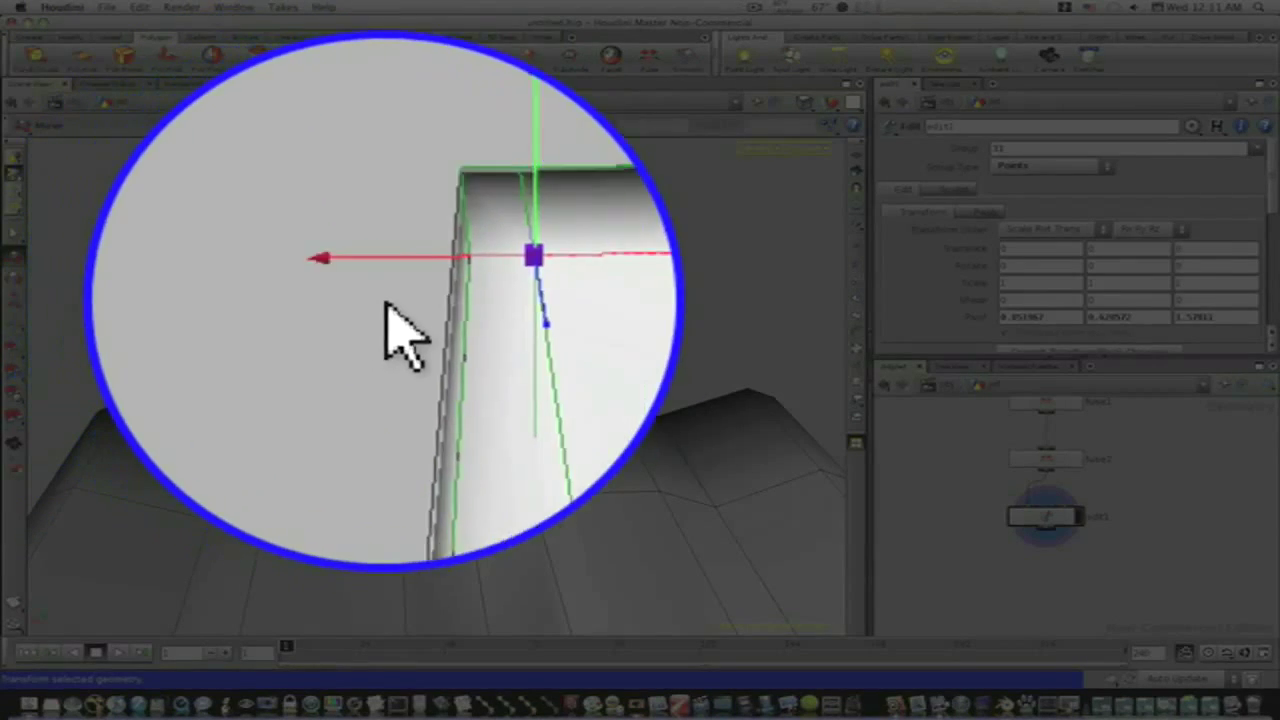
drag(509, 287, 379, 287)
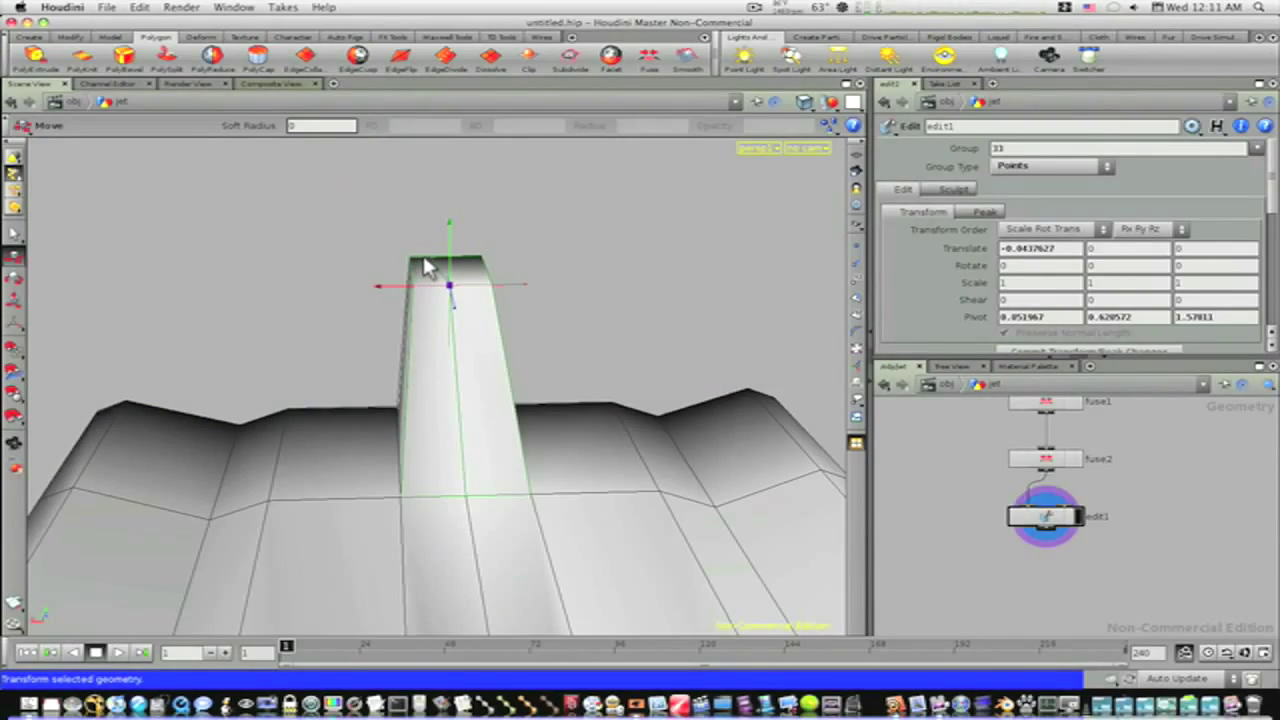
- Centre the fused rear point on top of the tail fin in X and pull the positive-X front corner point inward
click(429, 259)
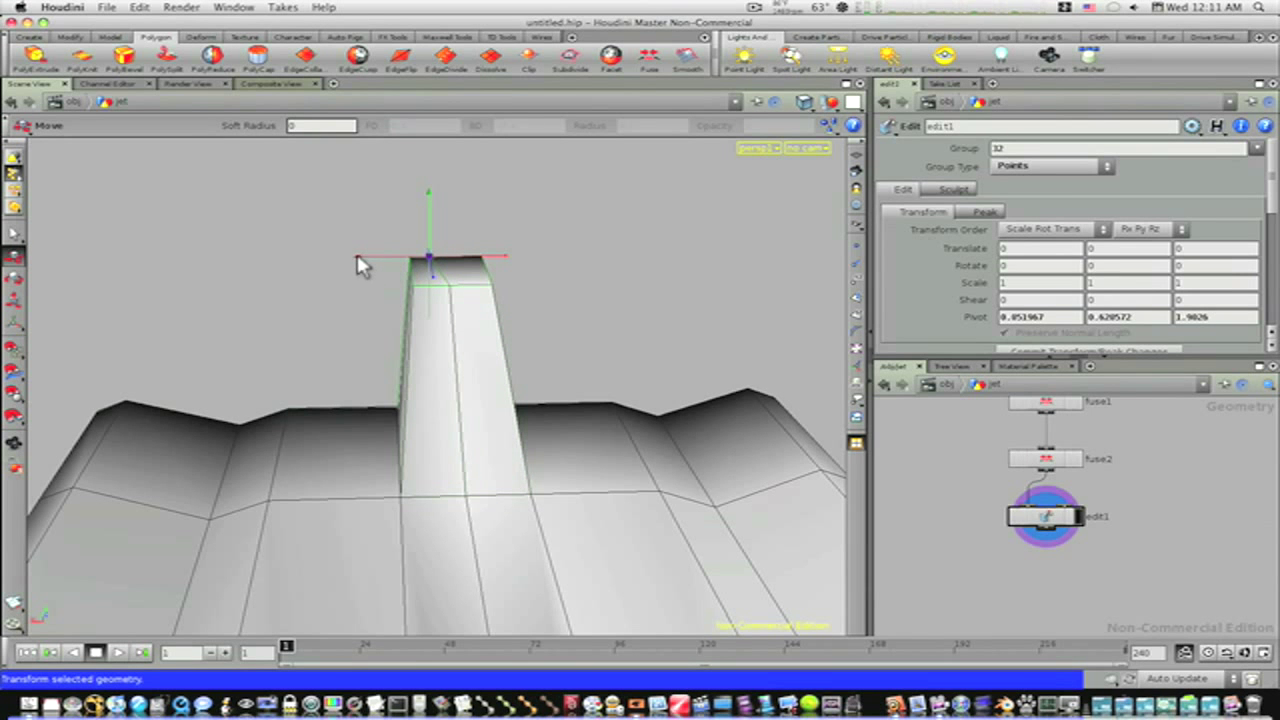
drag(357, 256, 368, 258)
click(413, 288)
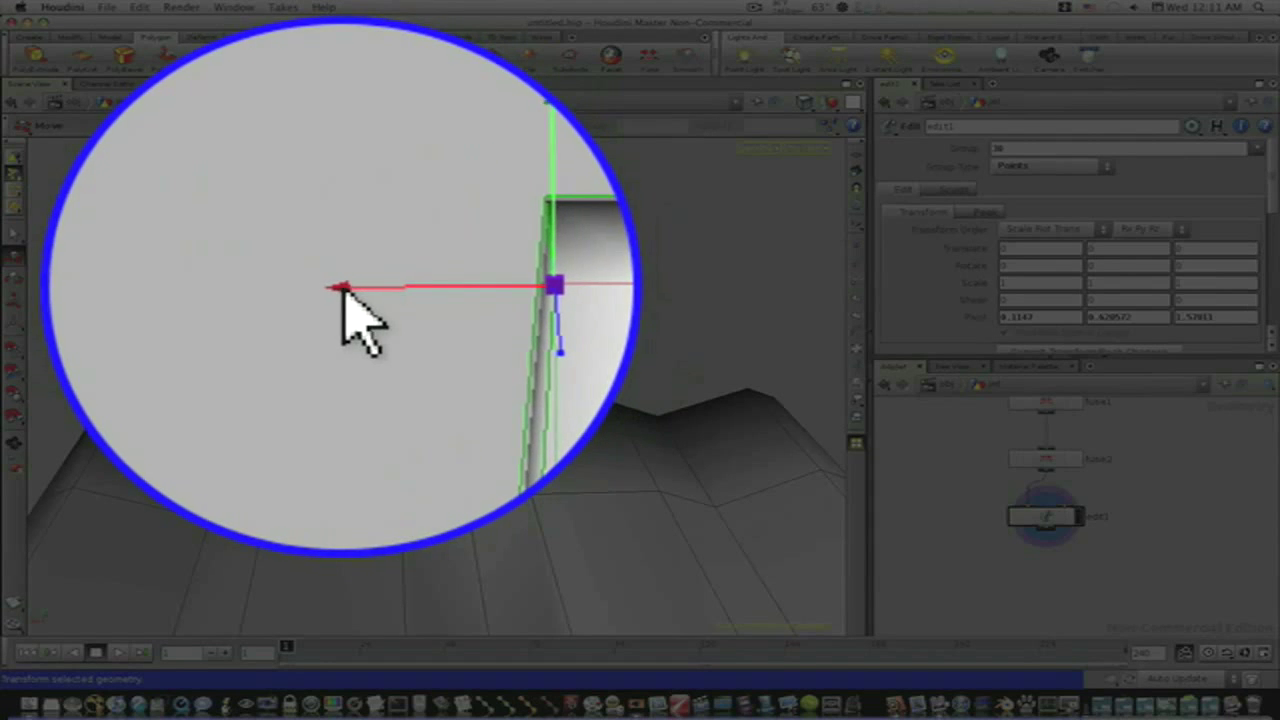
drag(343, 288, 433, 284)
- Pull the negative-X front and rear corner points on top of the tail fin inward, moving the rear one about 0.099 in X
right_drag(463, 294, 728, 326)
alt+right_drag(571, 257, 494, 500)
click(480, 362)
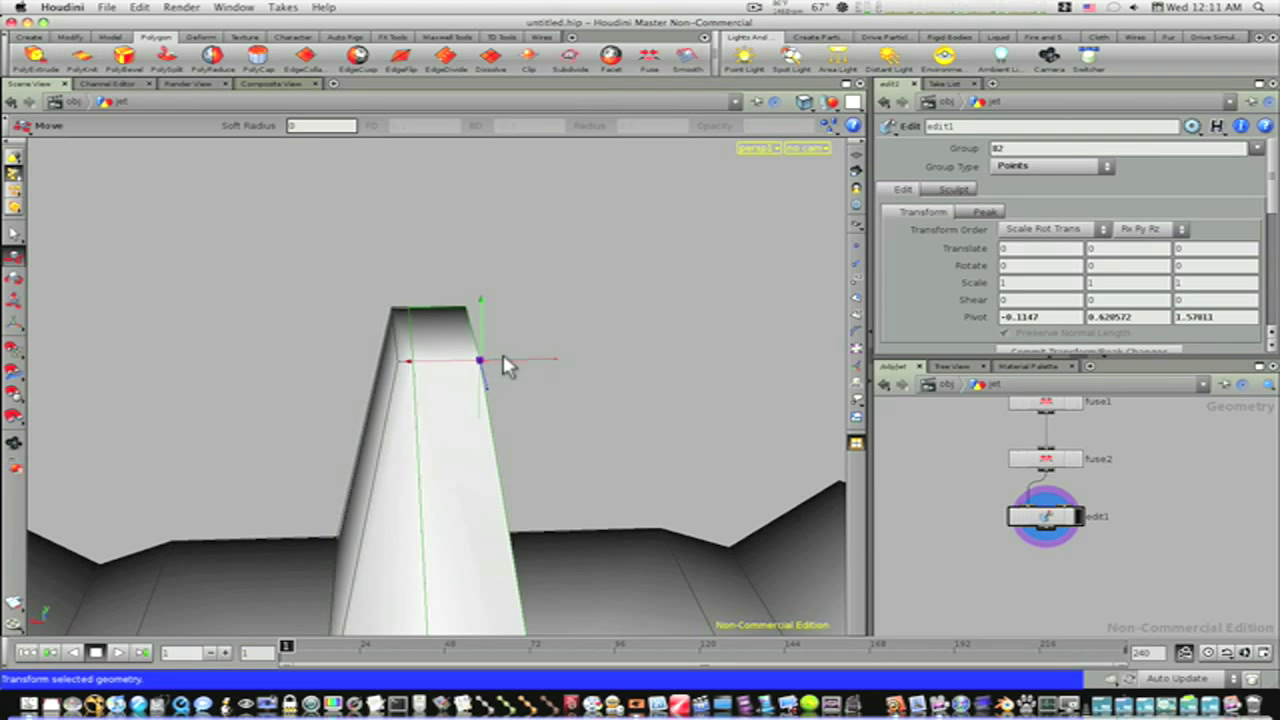
middle_drag(413, 370, 356, 369)
click(465, 309)
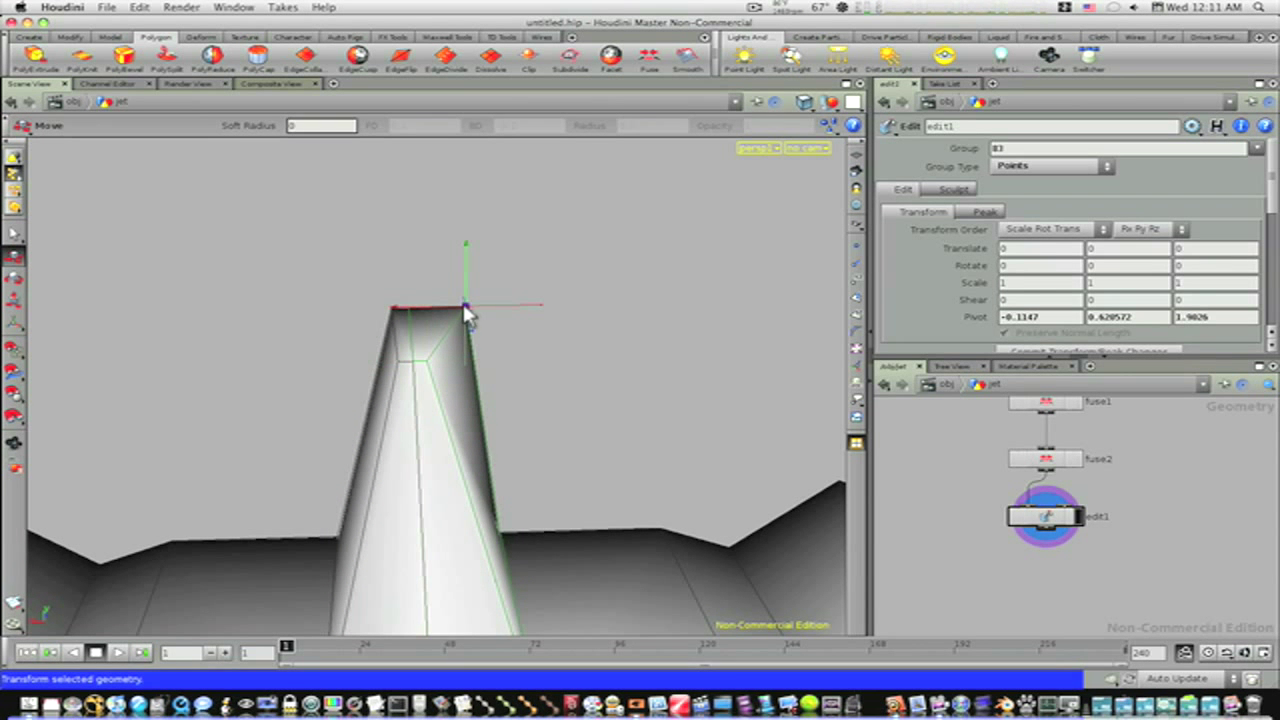
middle_drag(395, 311, 347, 309)
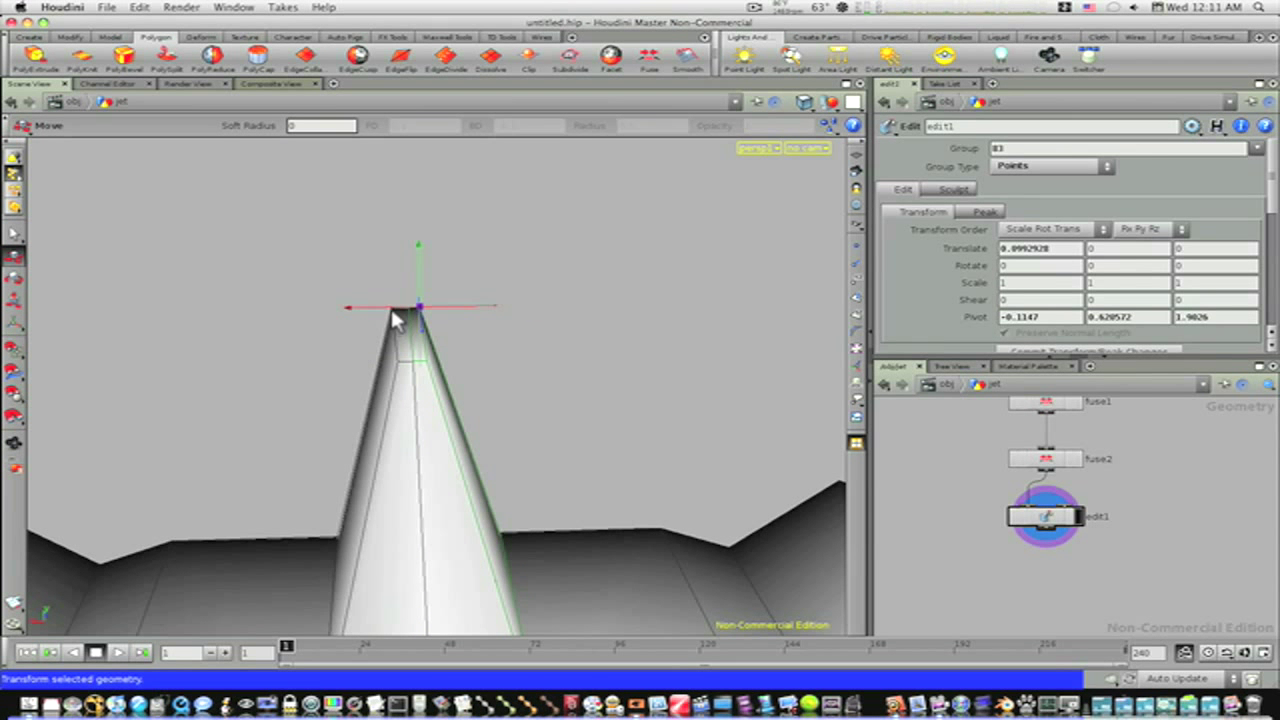
- Nudge the positive-X rear corner point on top of the tail fin very slightly inward in X
click(390, 308)
drag(321, 308, 323, 308)
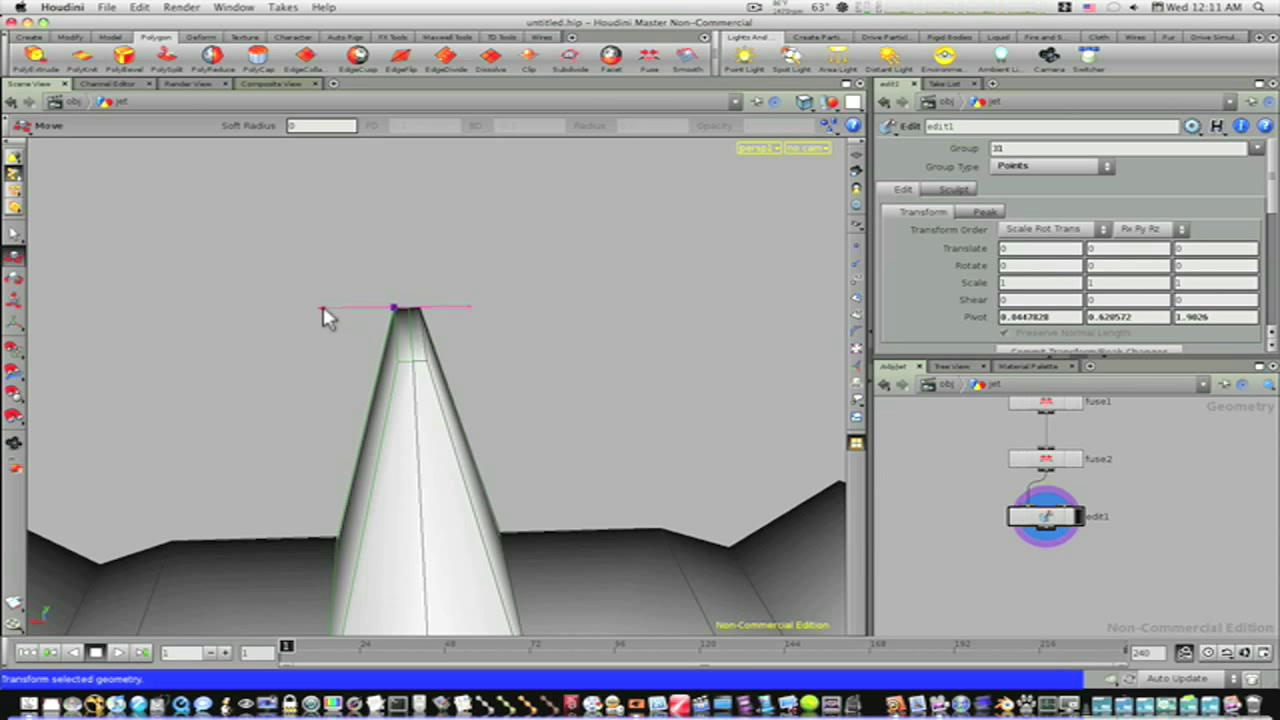
middle_drag(326, 317, 326, 317)
key(Escape)
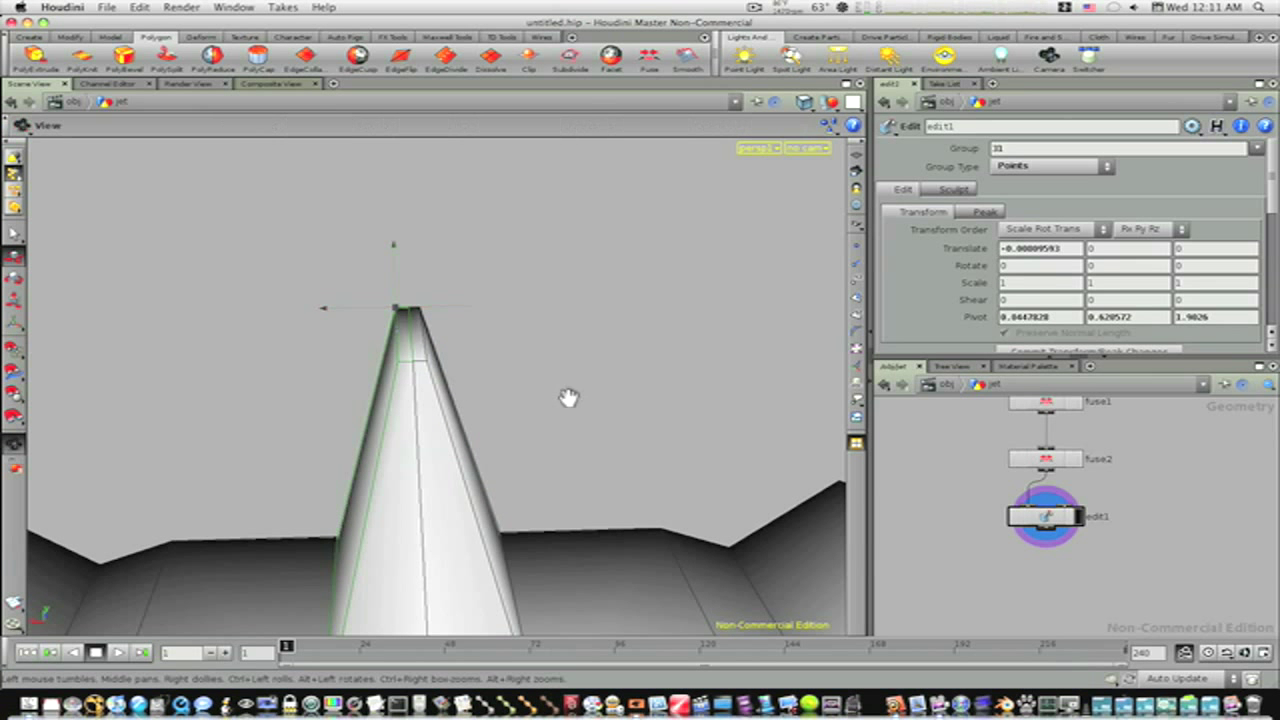
- Select all primitives of the jet and apply a flat PolyBevel to all points with a relative inset of 0.1
drag(571, 394, 284, 405)
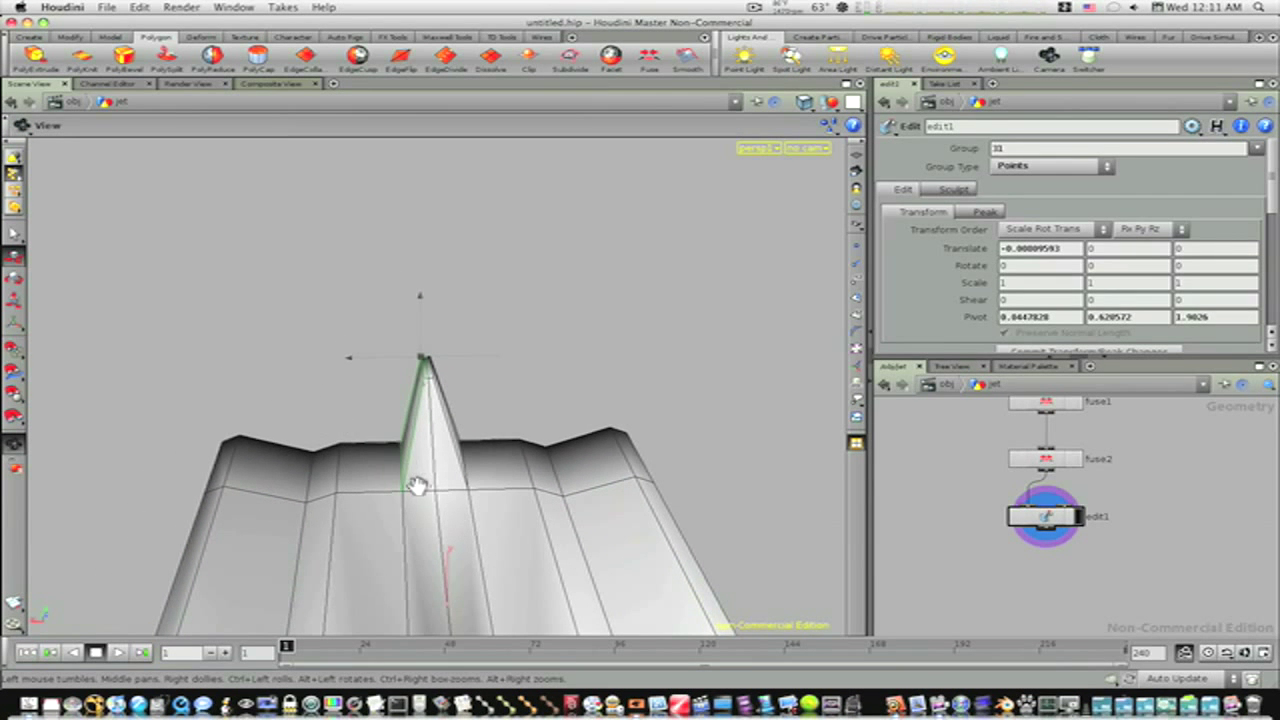
drag(418, 486, 237, 421)
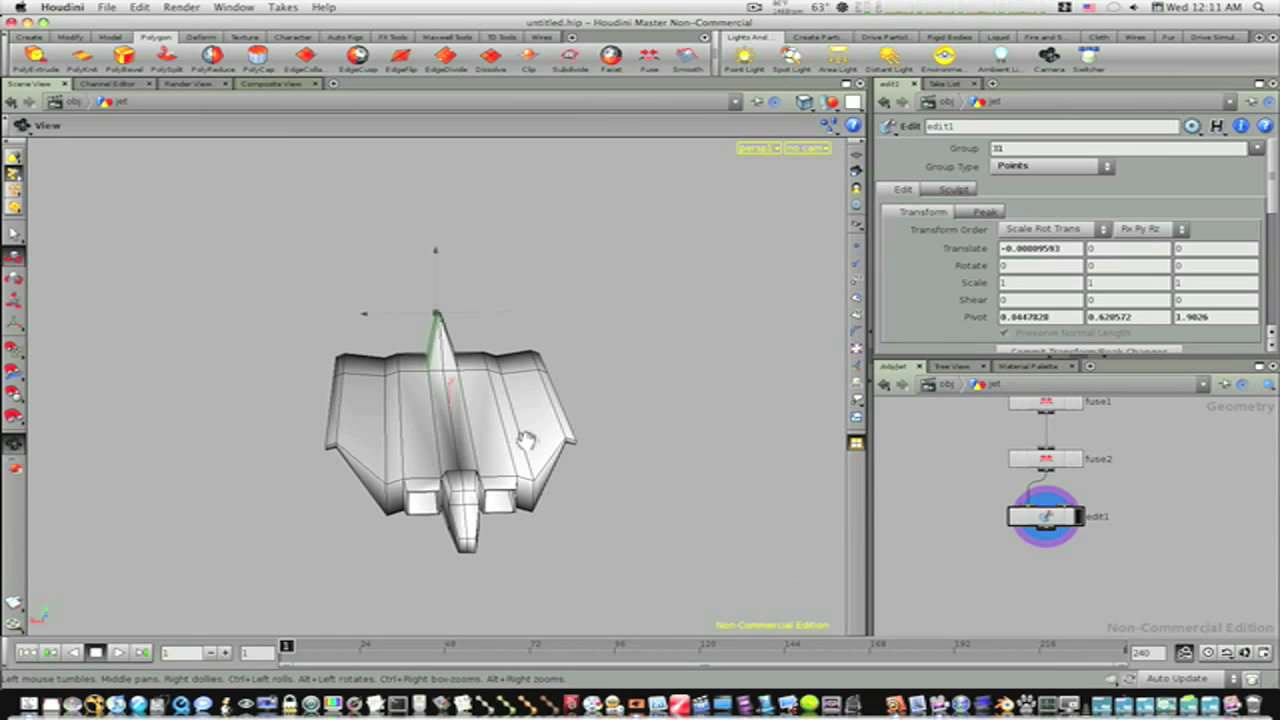
mouse_move(527, 440)
mouse_down()
mouse_move(430, 438)
mouse_move(500, 430)
mouse_move(560, 450)
mouse_move(523, 460)
mouse_up()
key(s)
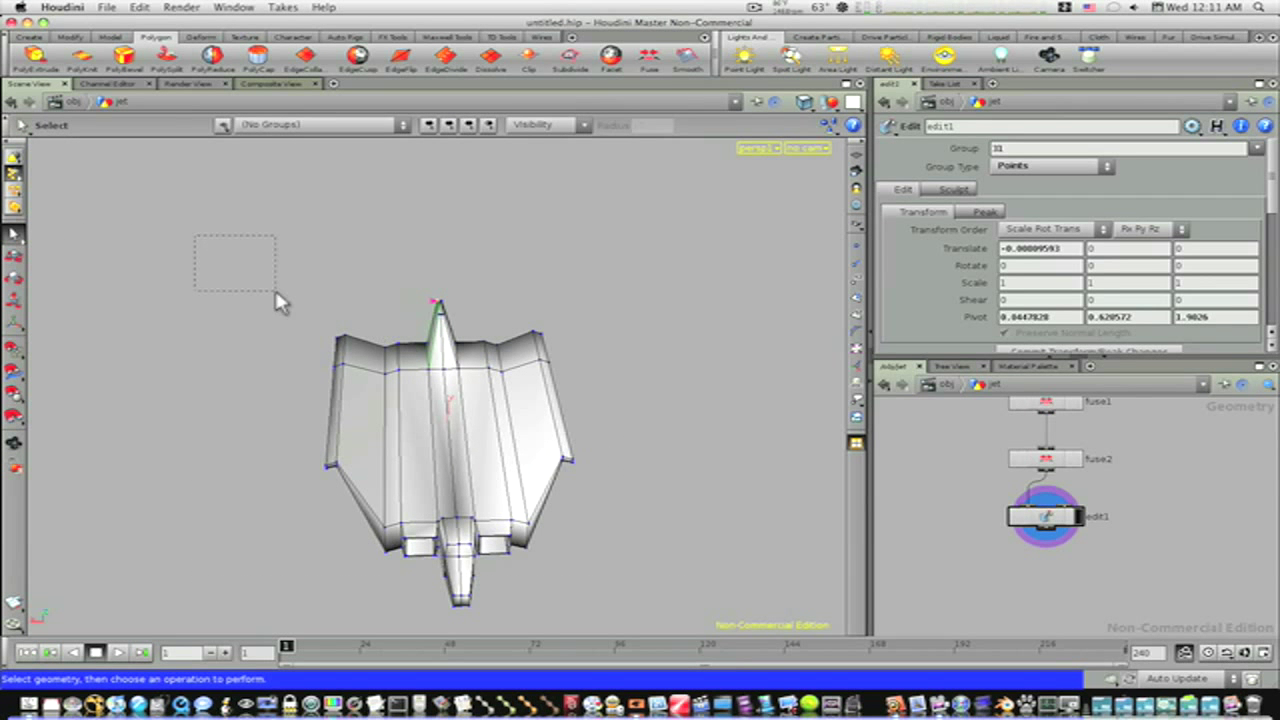
click(14, 176)
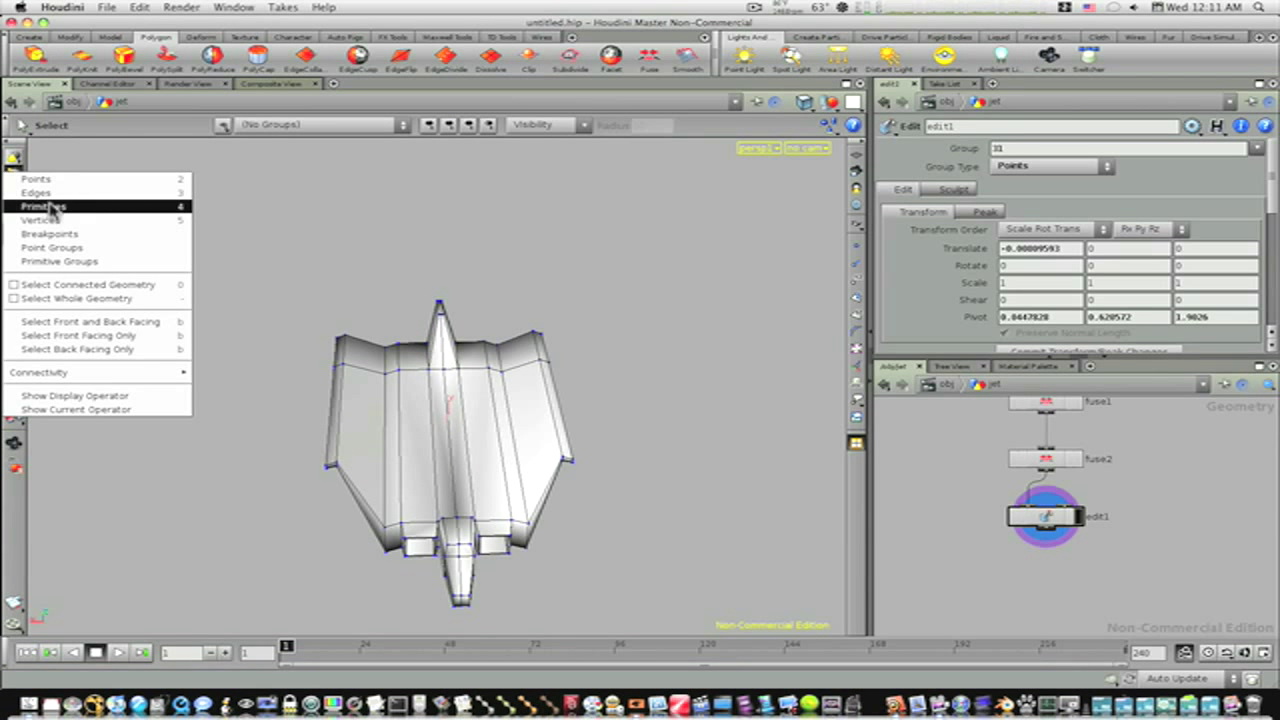
click(46, 206)
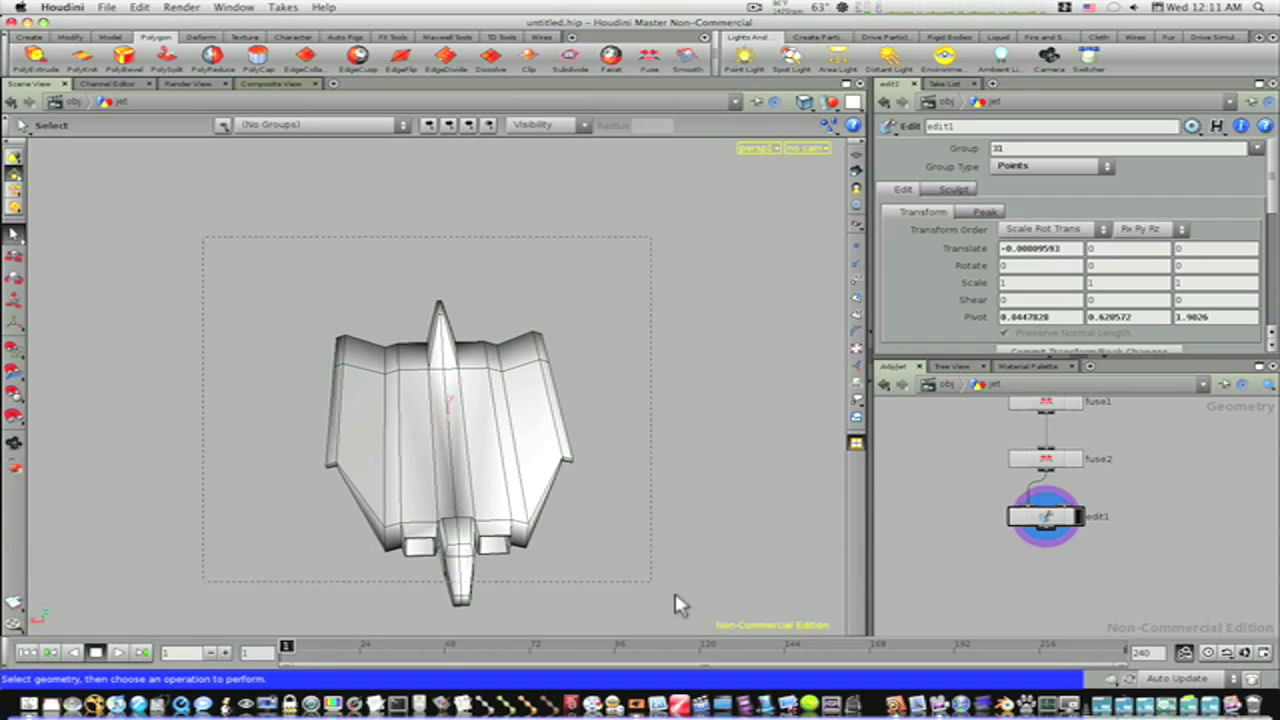
drag(675, 595, 724, 616)
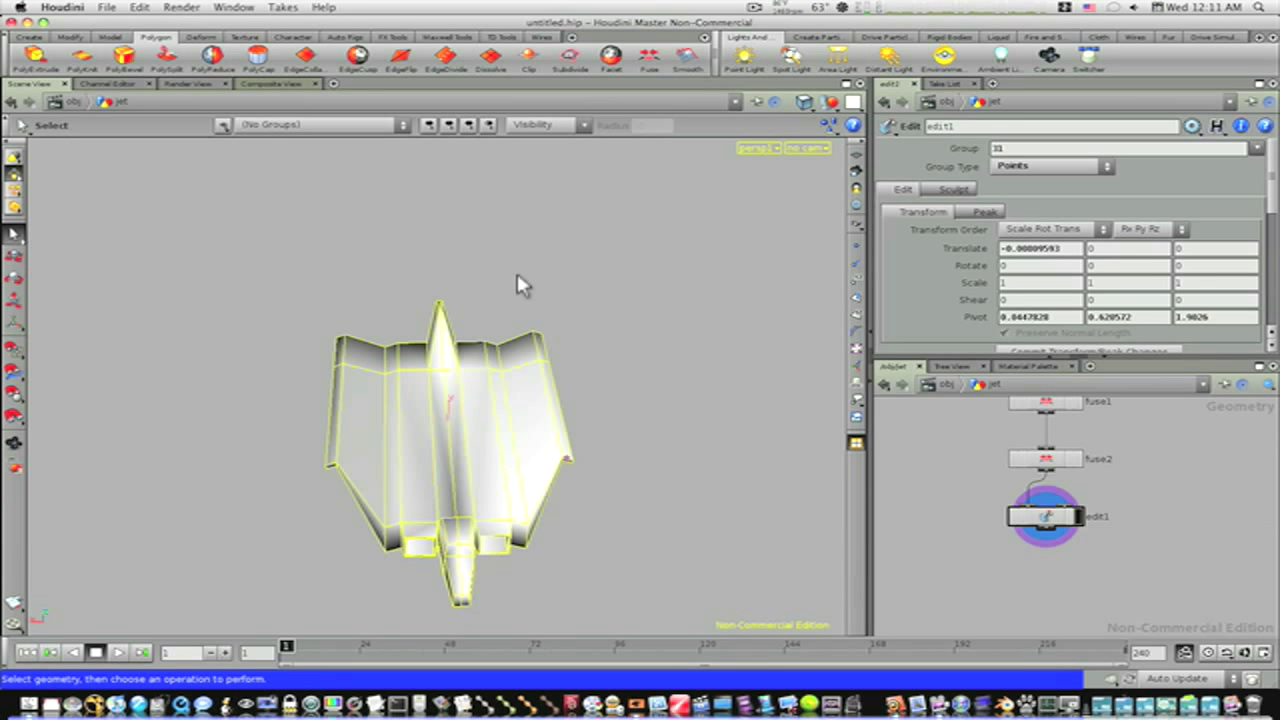
click(124, 58)
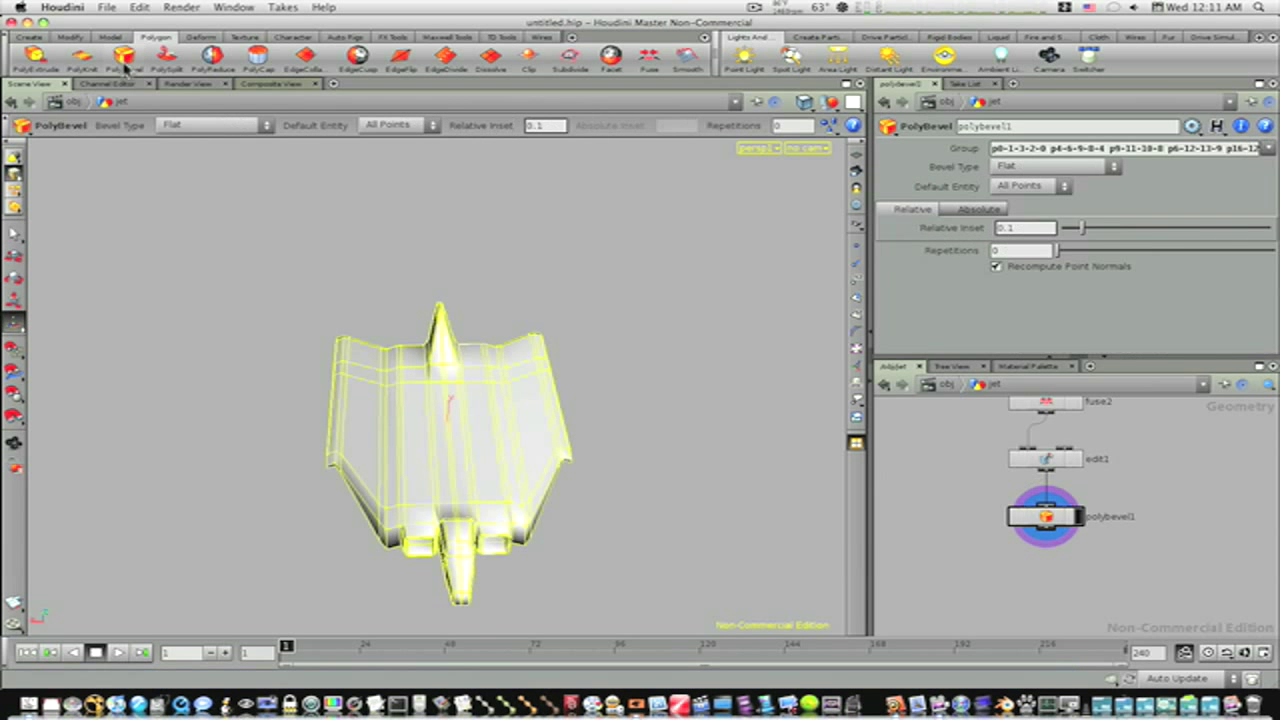
click(622, 322)
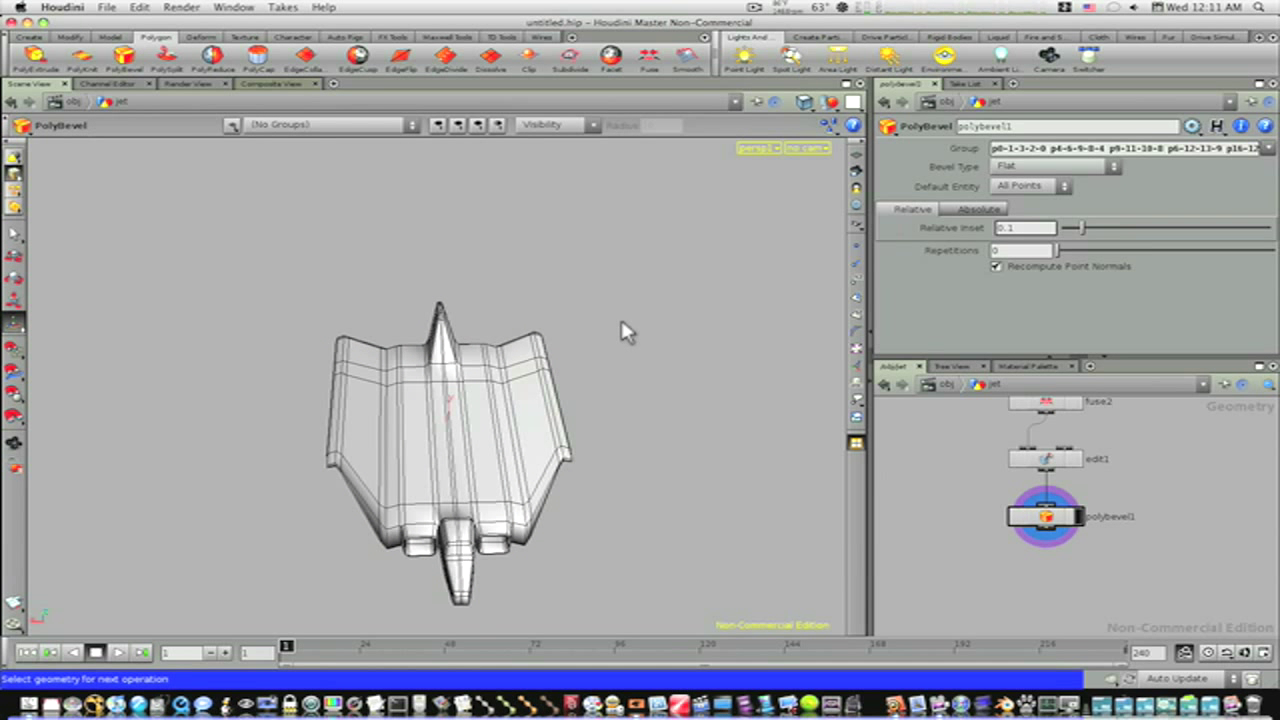
- Set the viewport to smooth shading without wireframe and return to object level with the jet deselected
click(805, 101)
click(800, 230)
key(s)
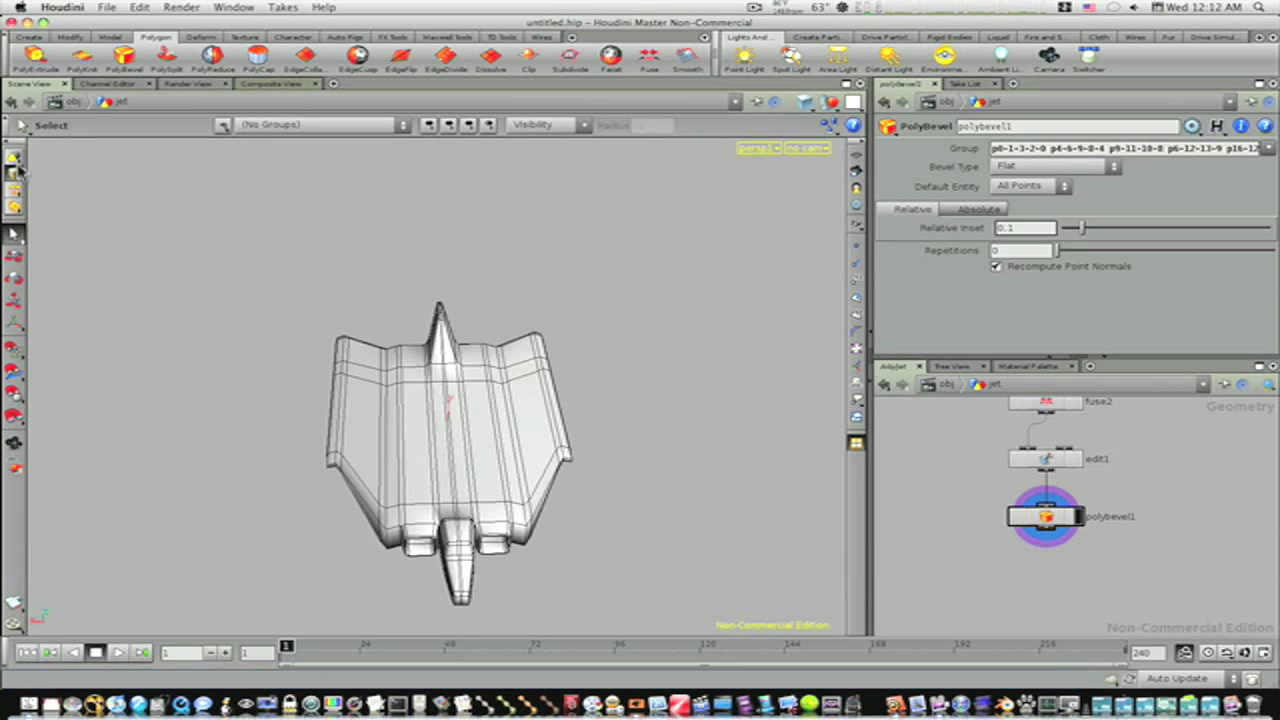
click(15, 158)
click(149, 234)
- Examine the bevelled jet's nose, engine intakes, wings and tail fin from the front, the side and above
alt+drag(523, 269, 543, 237)
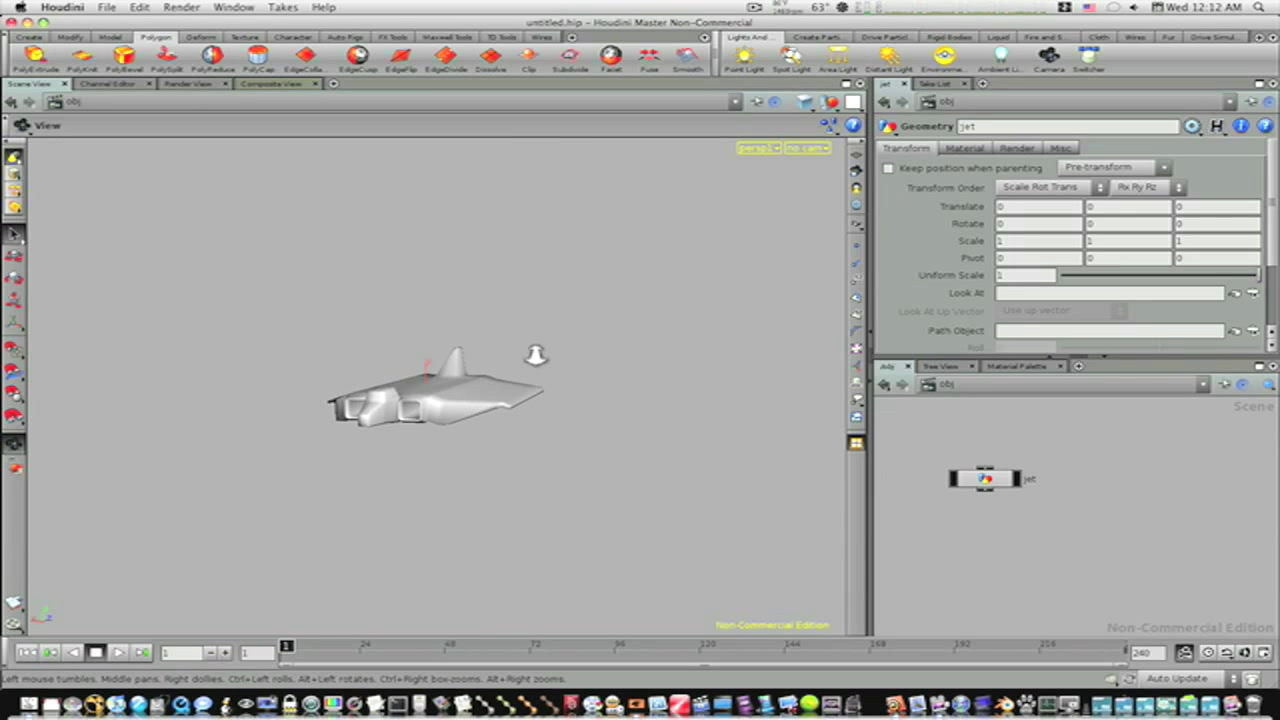
drag(583, 398, 653, 396)
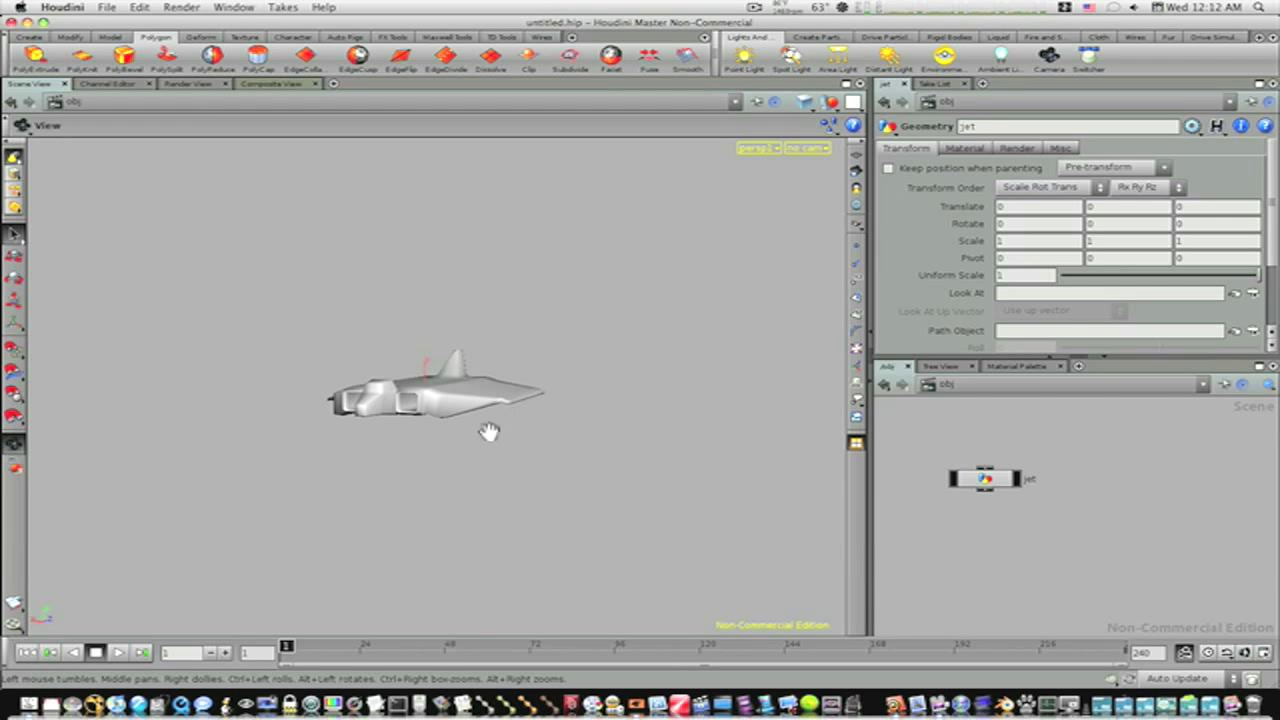
right_drag(636, 449, 786, 437)
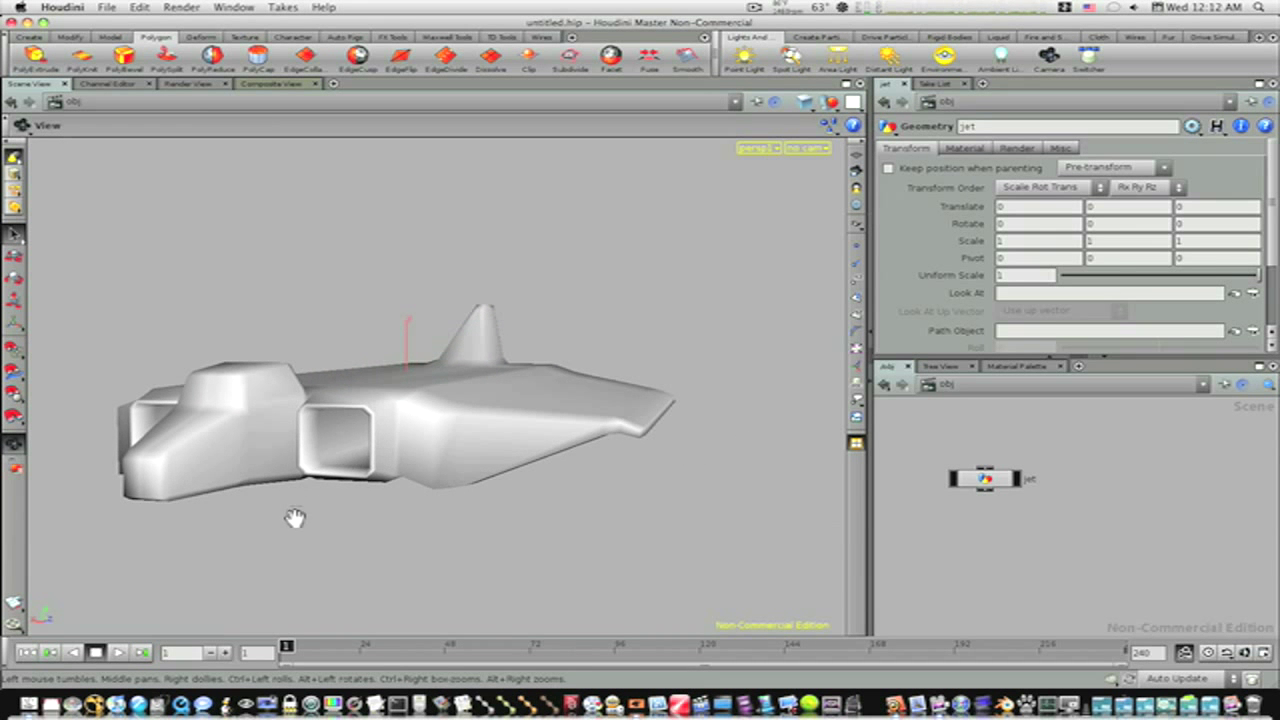
drag(295, 517, 474, 517)
right_drag(474, 517, 300, 517)
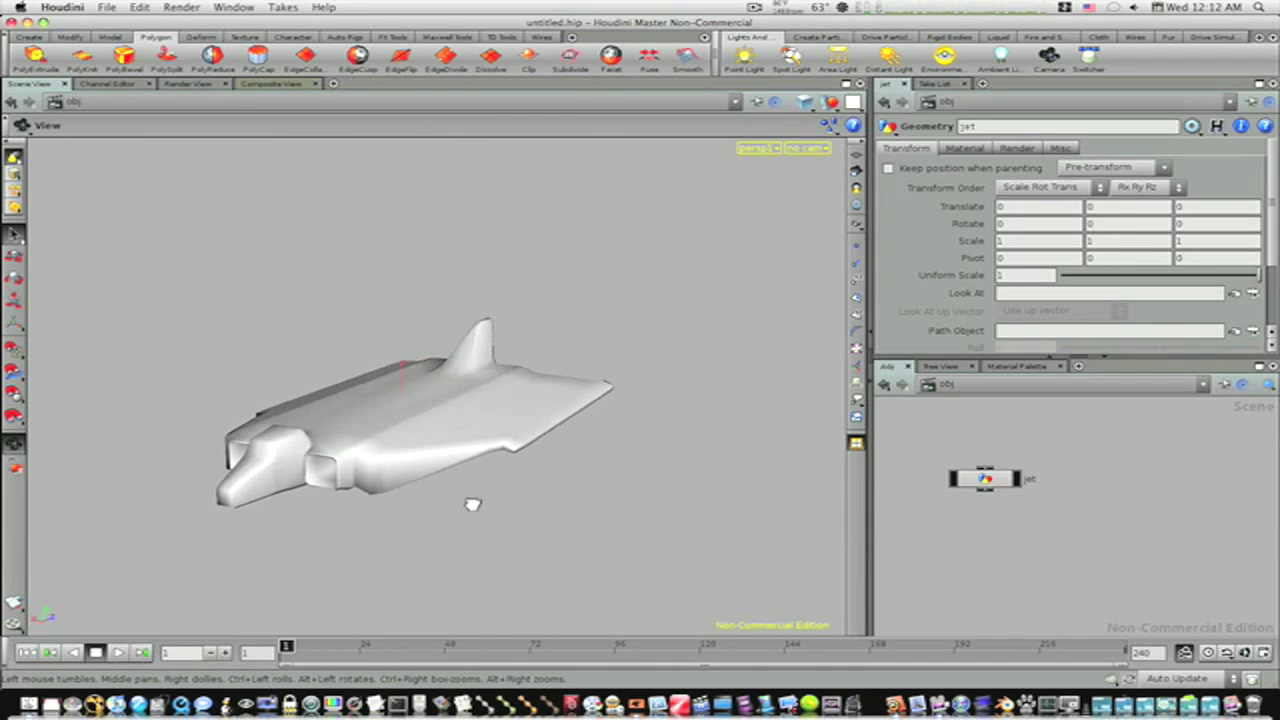
mouse_move(473, 504)
mouse_down()
mouse_move(317, 471)
mouse_move(263, 477)
mouse_move(342, 529)
mouse_move(505, 523)
mouse_move(451, 529)
mouse_move(303, 438)
mouse_move(286, 489)
mouse_move(429, 531)
mouse_move(449, 523)
mouse_move(422, 515)
mouse_move(460, 537)
mouse_move(446, 517)
mouse_move(480, 505)
mouse_up()
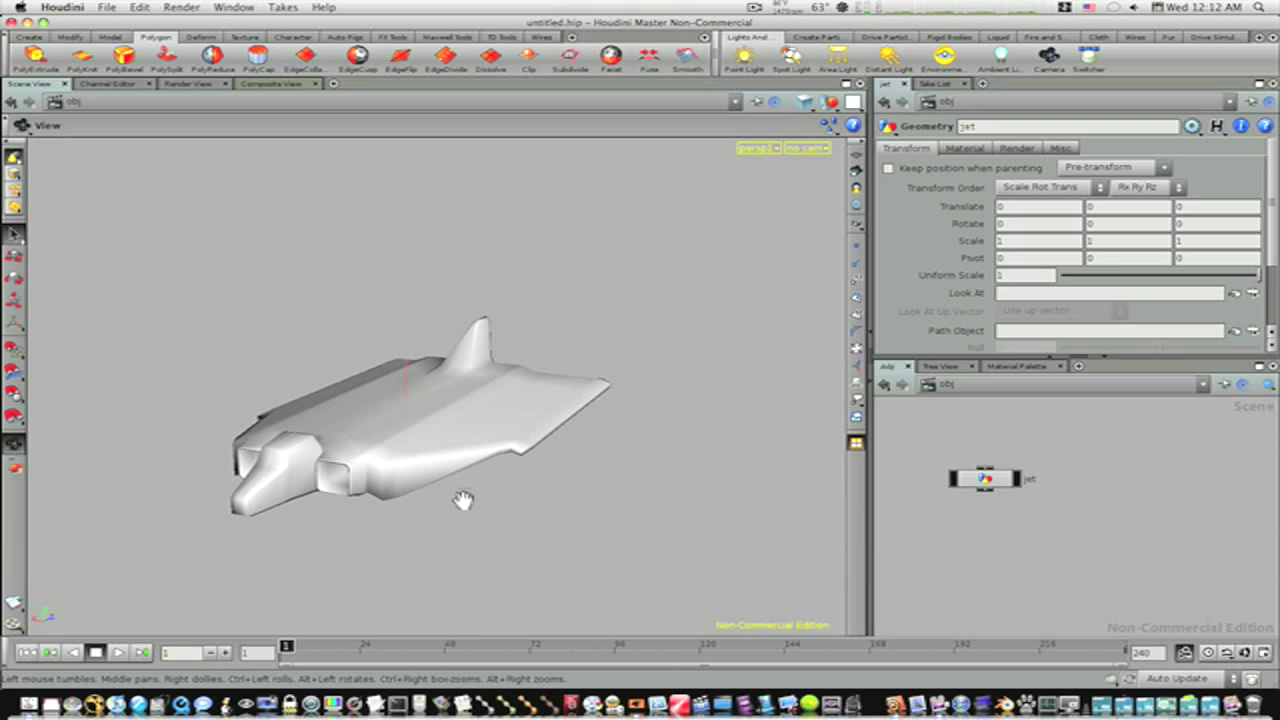
drag(153, 430, 182, 423)
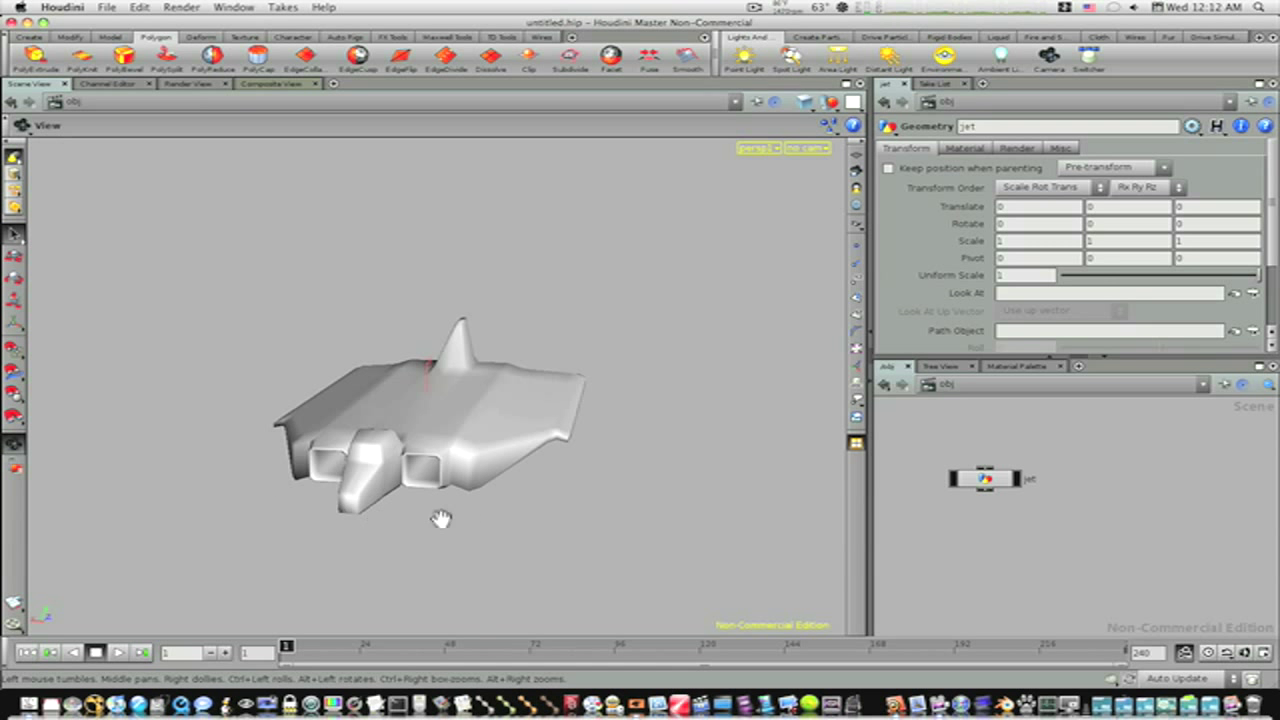
right_drag(441, 518, 378, 512)
drag(290, 467, 313, 483)
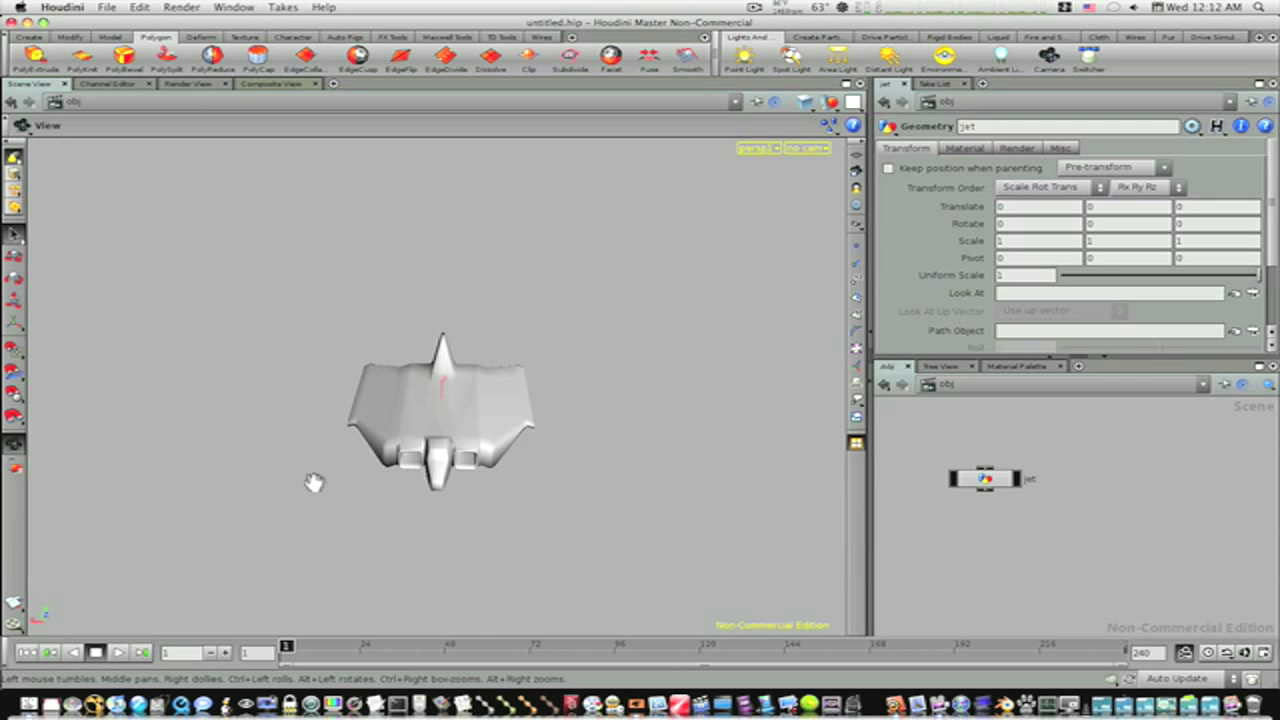
key(s)
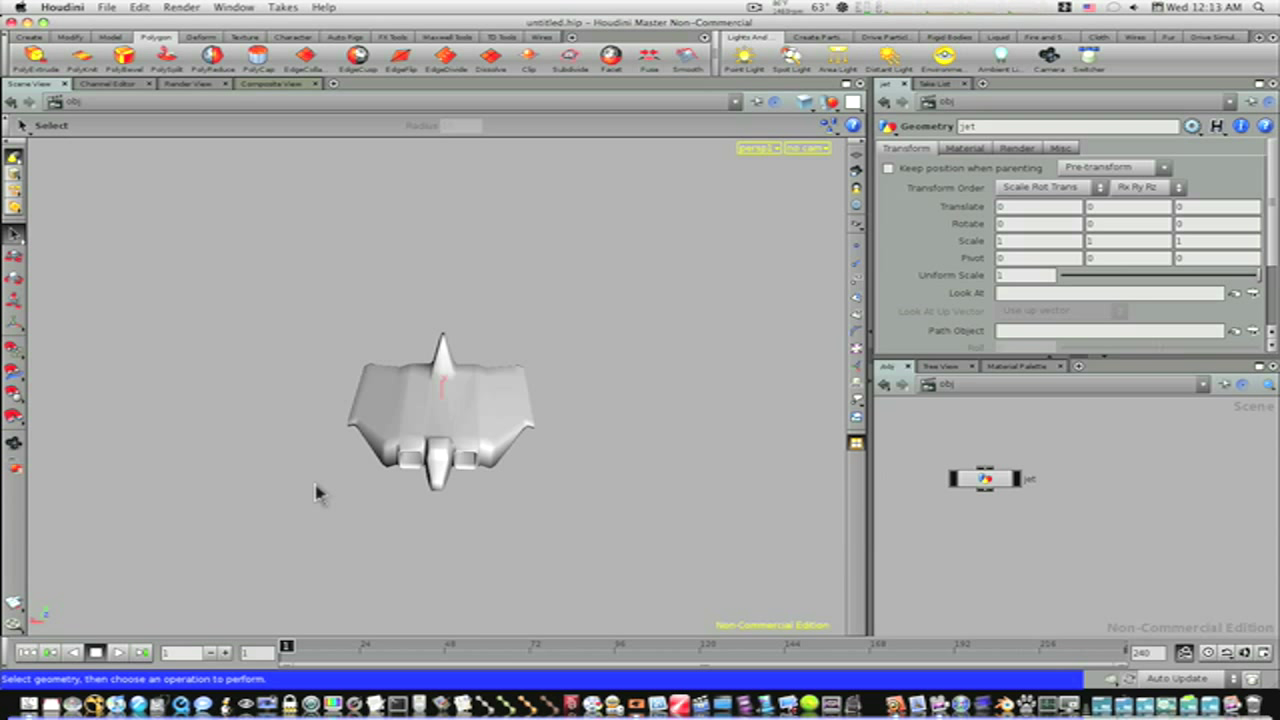
key(Escape)
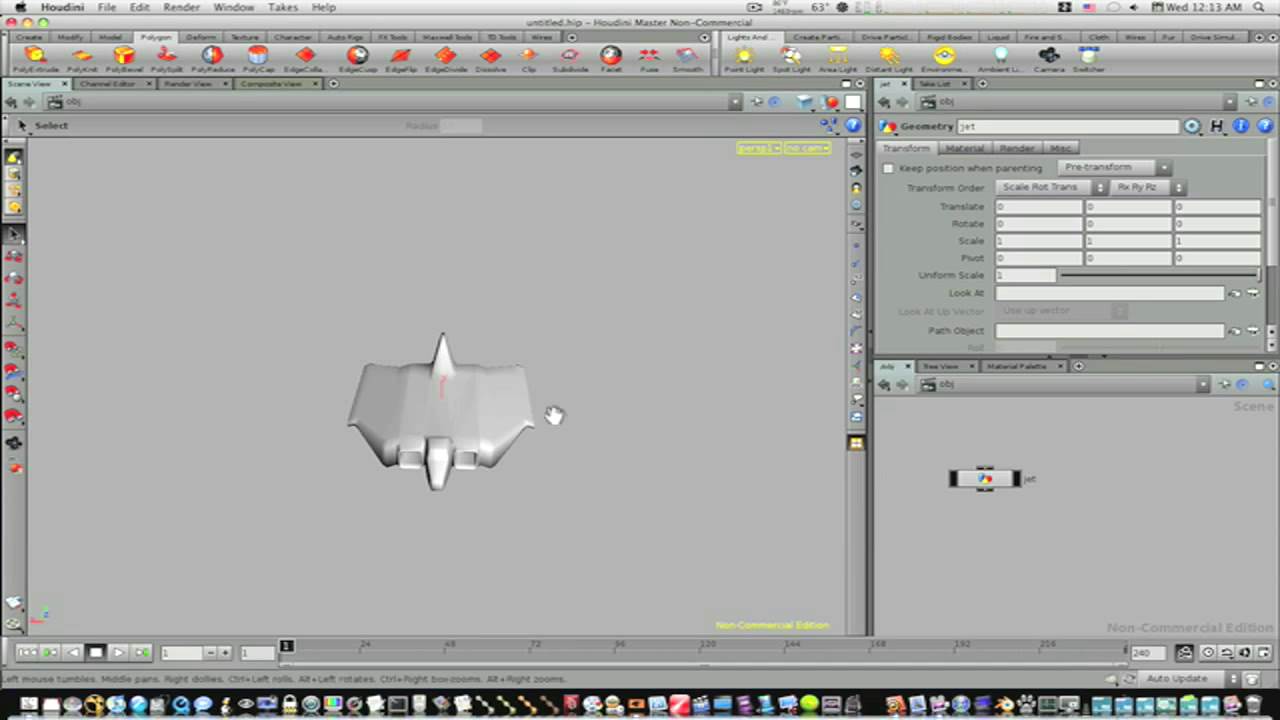
drag(563, 420, 556, 382)
right_drag(556, 382, 868, 398)
right_drag(668, 455, 706, 443)
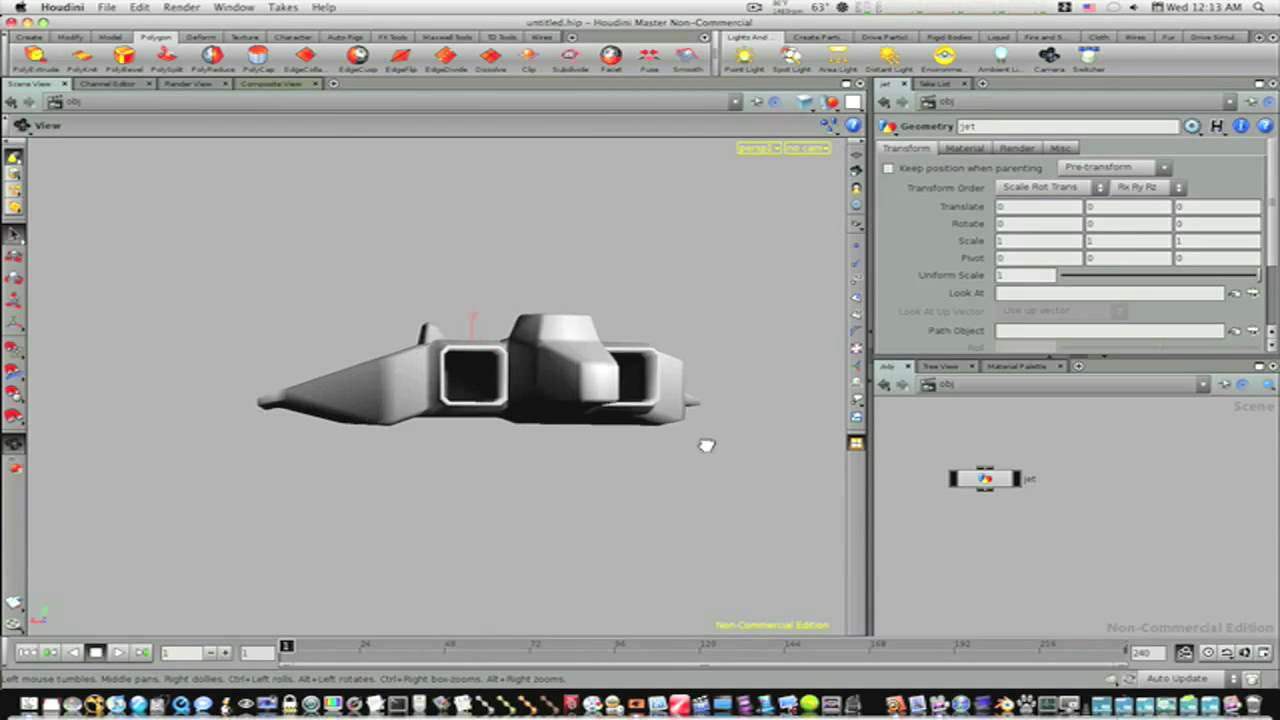
drag(706, 443, 646, 460)
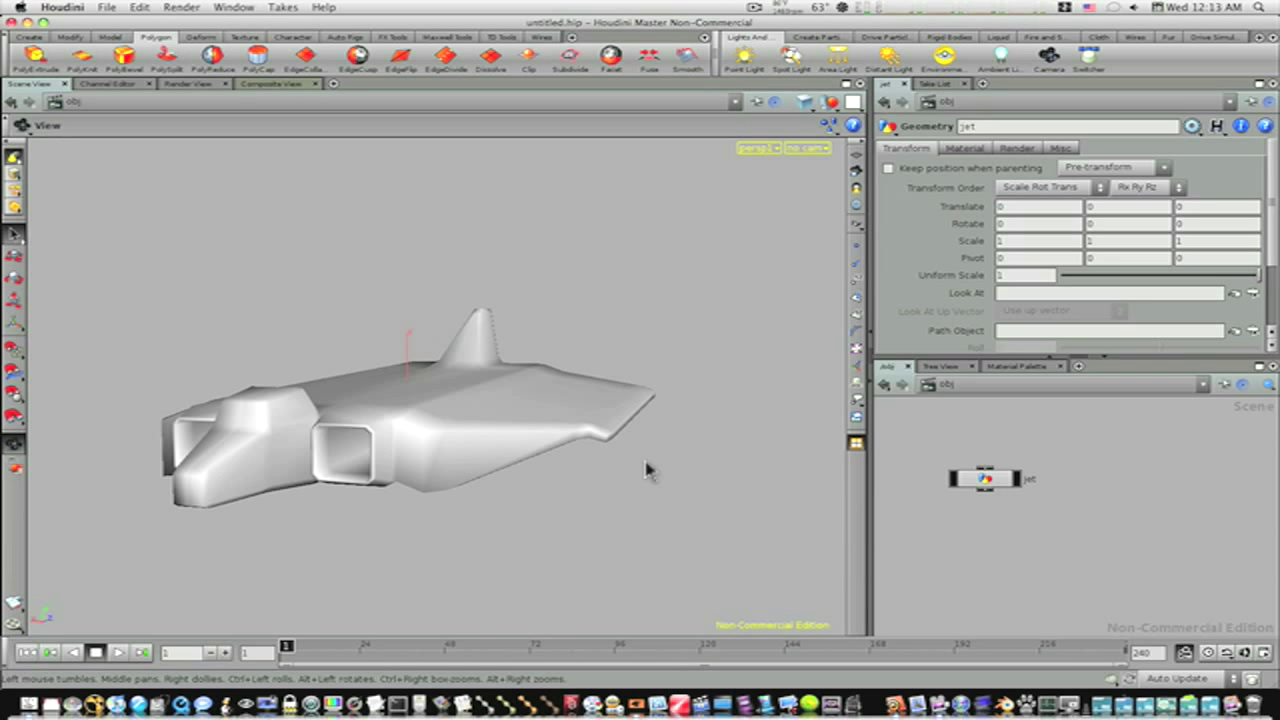